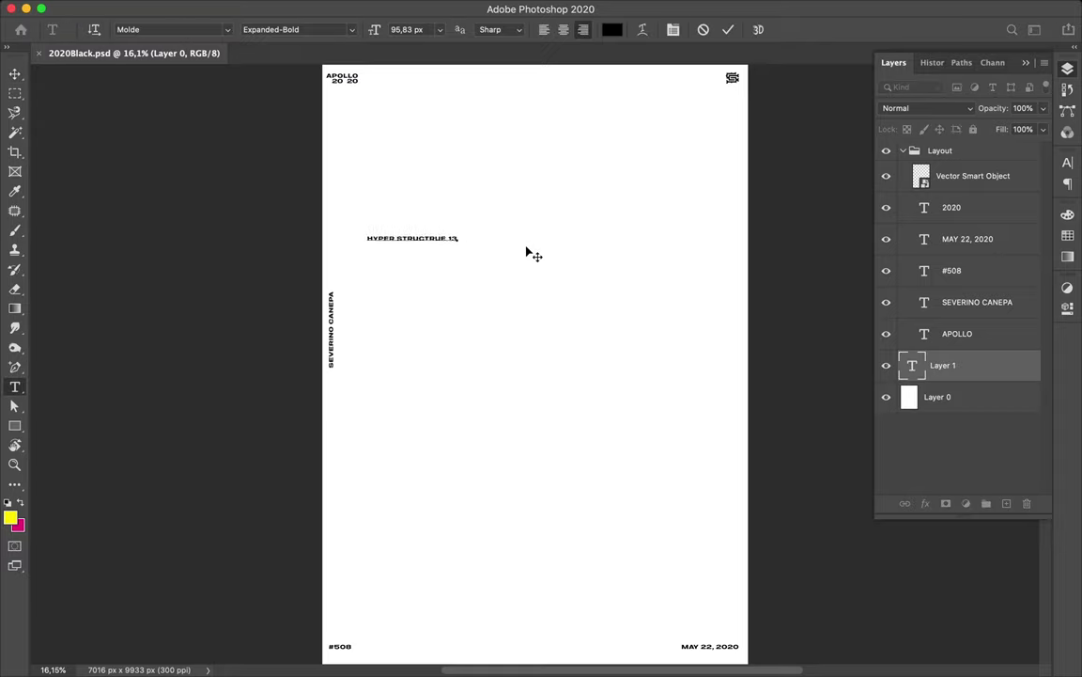
Step: Commit the typed title and scale it up about 2.5 times
key("ctrl+Return")
key("v")
key("ctrl+t")
left_click_drag(459, 242, 592, 251)
key("Return")
Step: Set the title in the Amati font and enlarge it across the page
left_click(1067, 162)
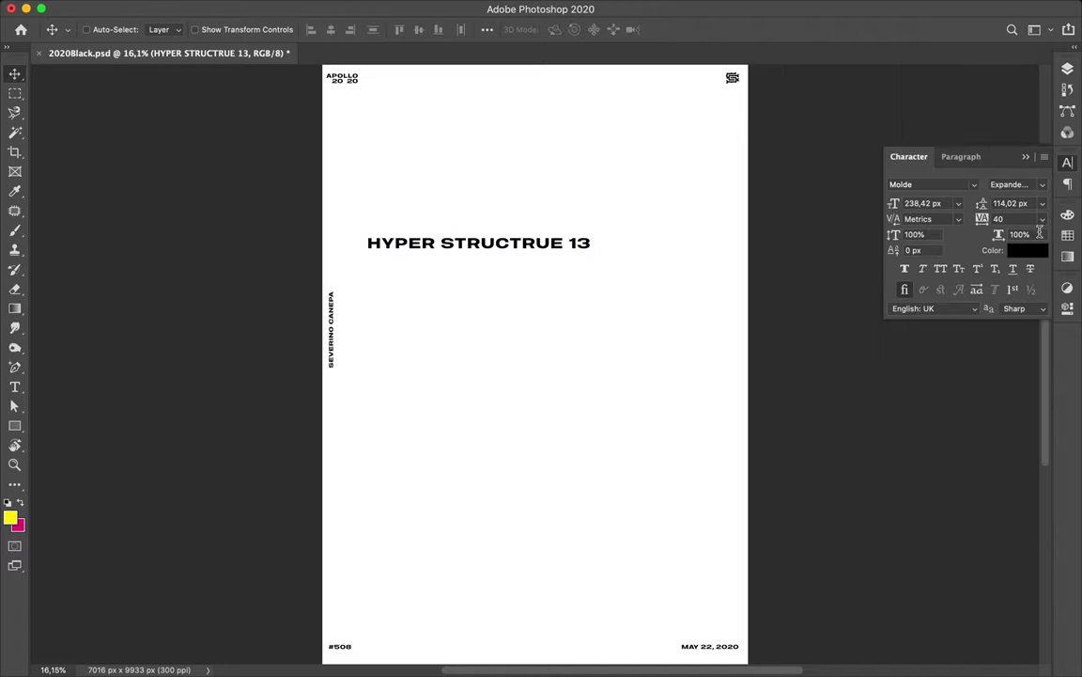
left_click(1015, 184)
left_click(975, 184)
left_click(974, 184)
scroll(963, 480, "down", 3)
left_click(943, 580)
key("ctrl+t")
left_click_drag(555, 275, 585, 440)
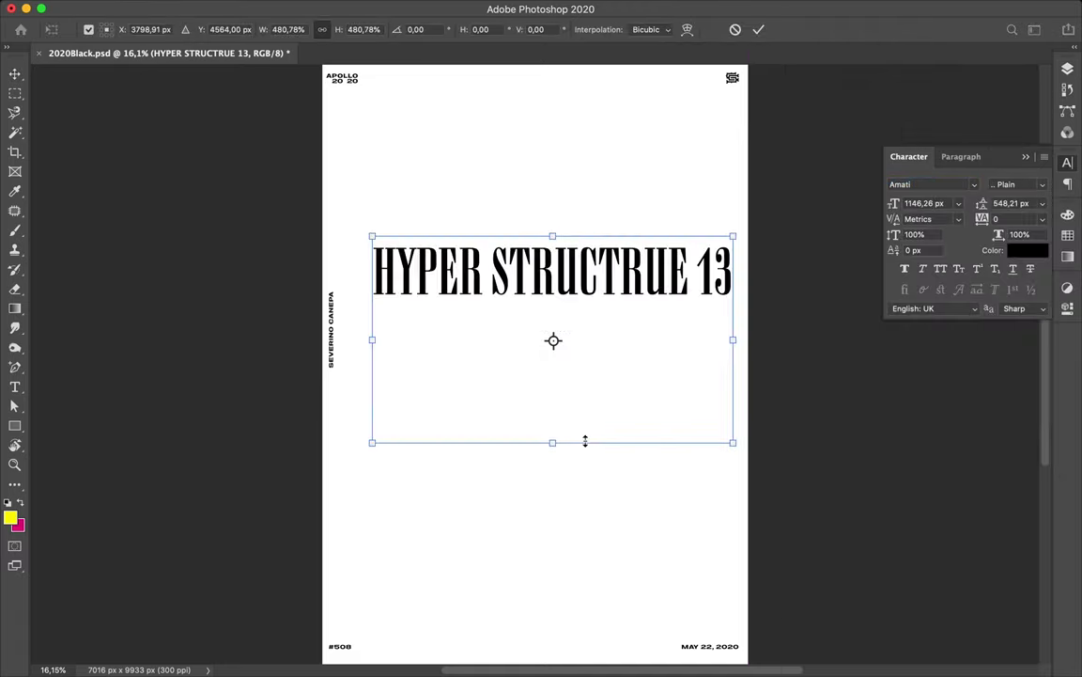
key("Return")
Step: Split the title into separate HYPER, STRUCTRUE and 13 type layers
mouse_move(491, 273)
left_mouse_down()
mouse_move(732, 273)
mouse_move(469, 187)
mouse_move(601, 343)
left_mouse_up()
key("BackSpace")
key("ctrl+Return")
type("STRUCTRUE 13")
key("BackSpace")
key("ctrl+Return")
type("13")
key("ctrl+Return")
Step: Move 13 to the lower left and HYPER to the page's left edge, then select the background layer
left_click_drag(563, 455, 355, 451)
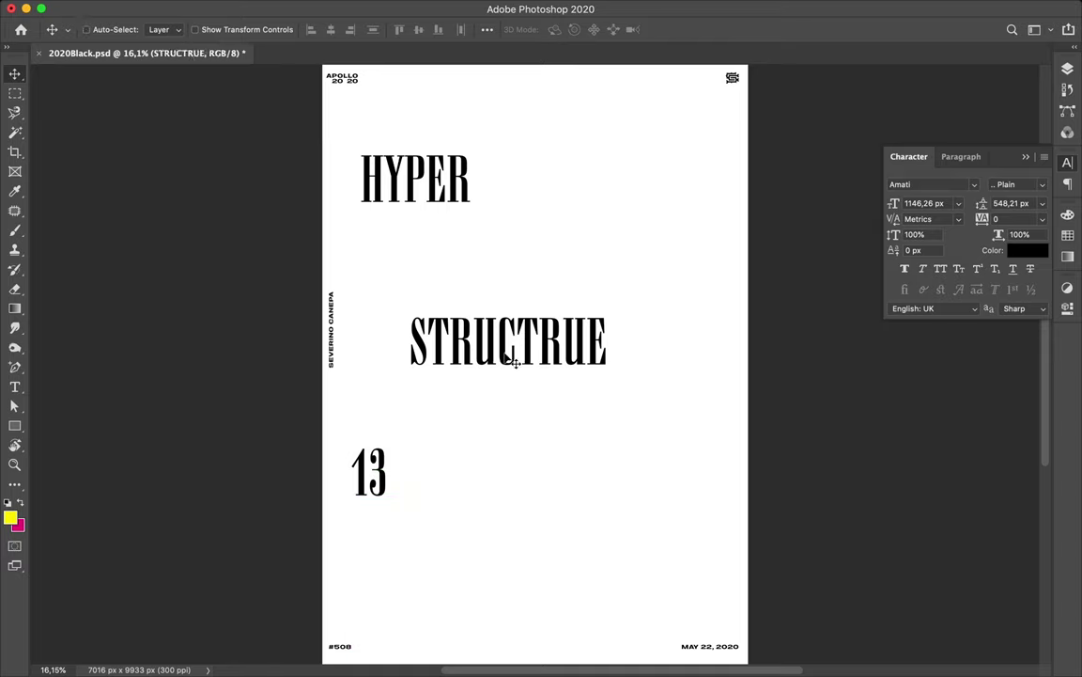
left_click_drag(462, 193, 429, 193)
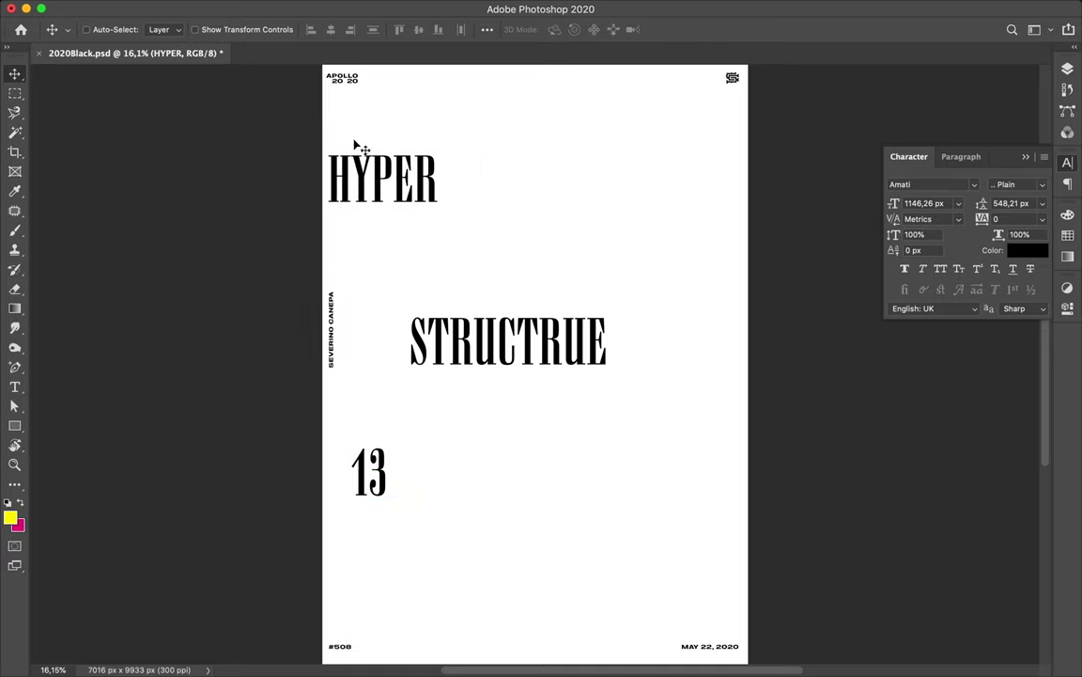
key("u")
key("F7")
key("alt+bracketleft")
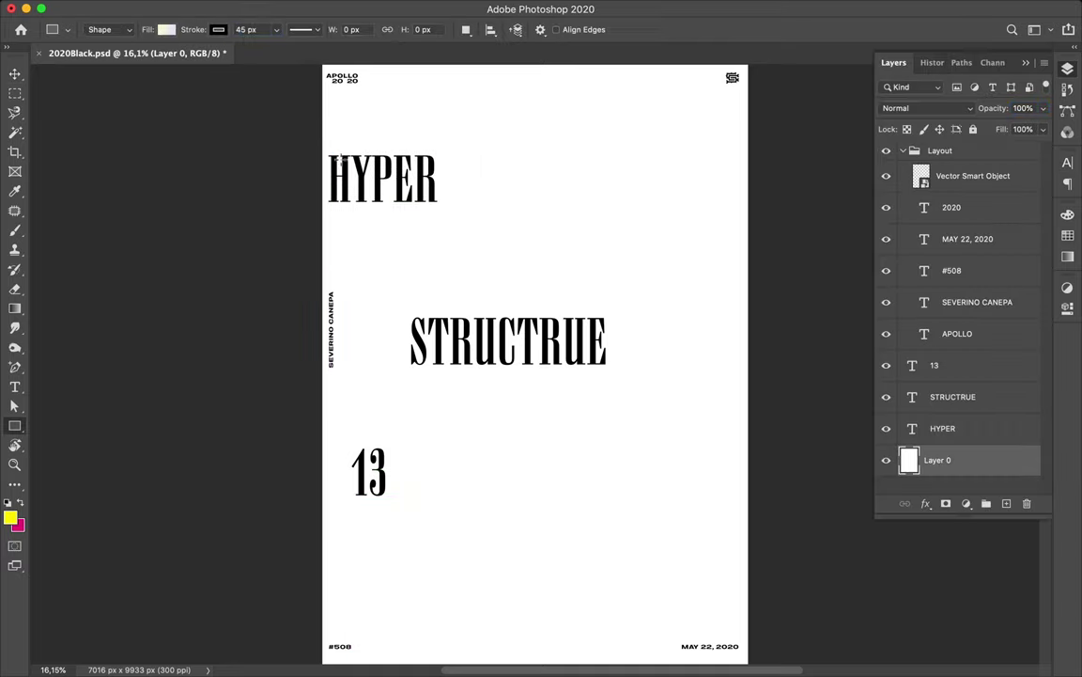
Step: Draw a white rectangle with a 50 px black stroke around HYPER and make it taller
left_click_drag(402, 181, 448, 207)
key("a")
left_click(223, 29)
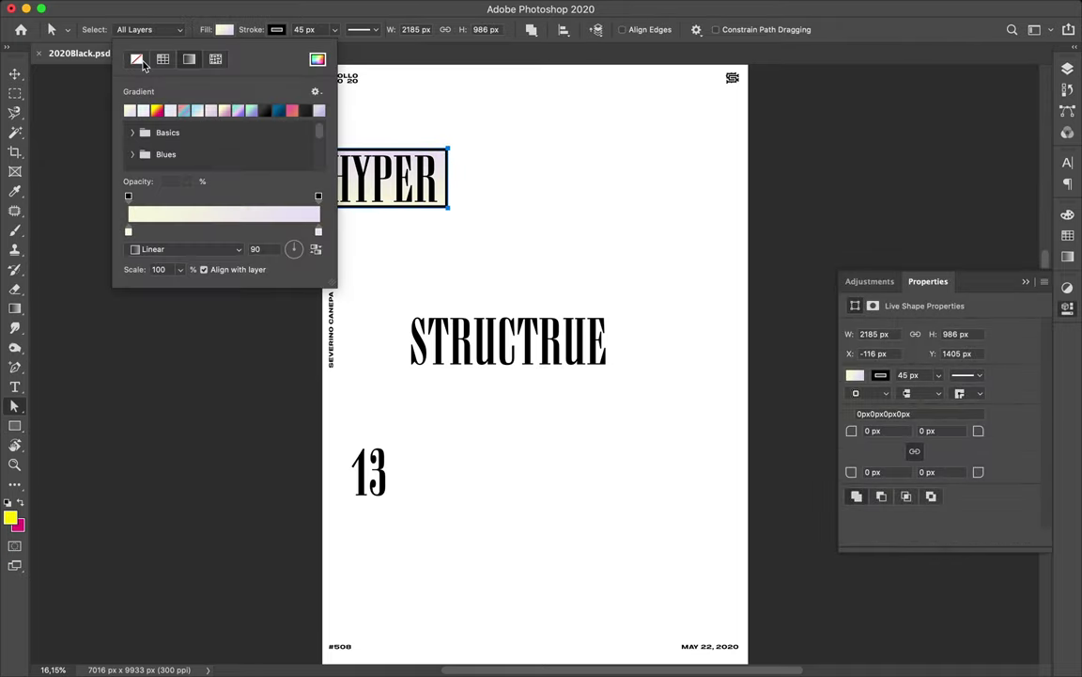
left_click(133, 107)
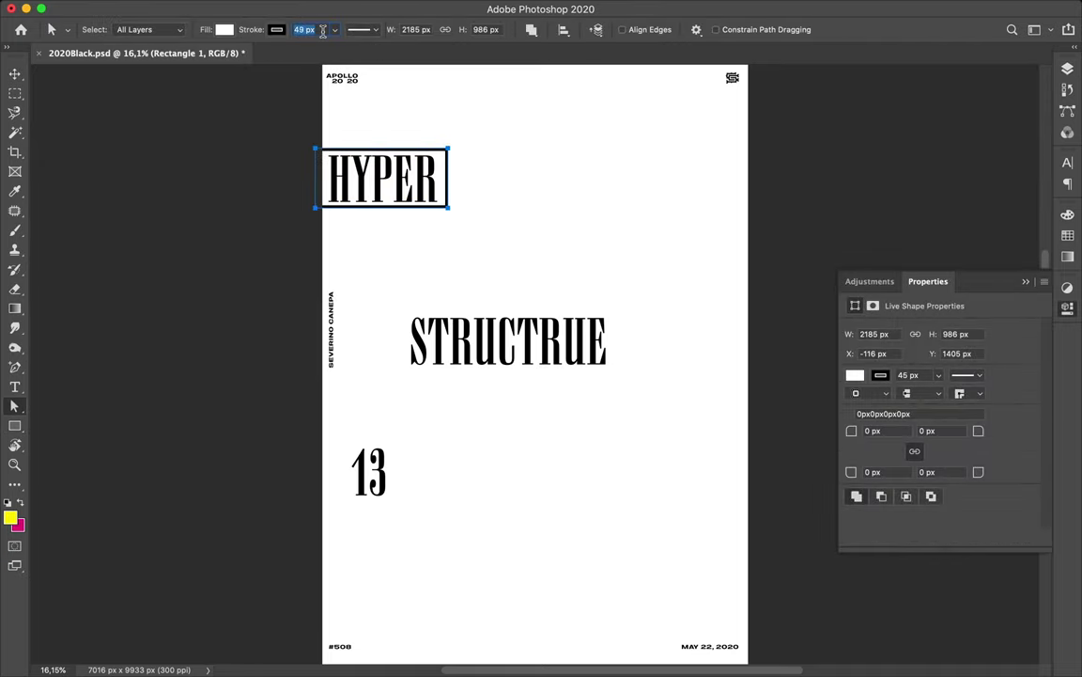
key("v")
key("ctrl+t")
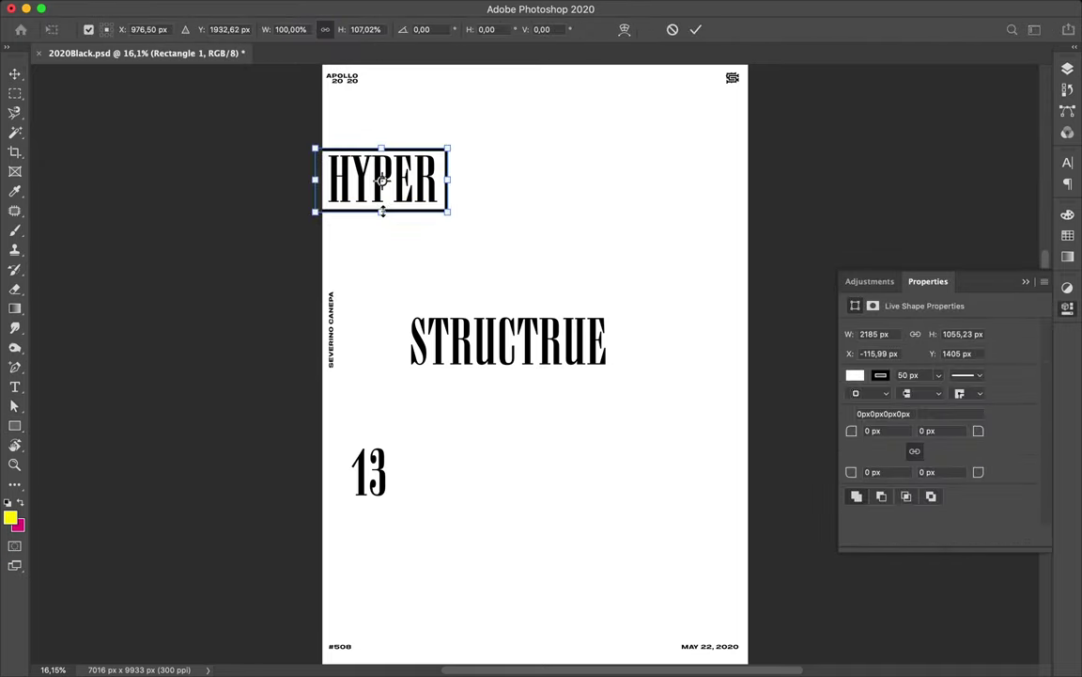
key("Return")
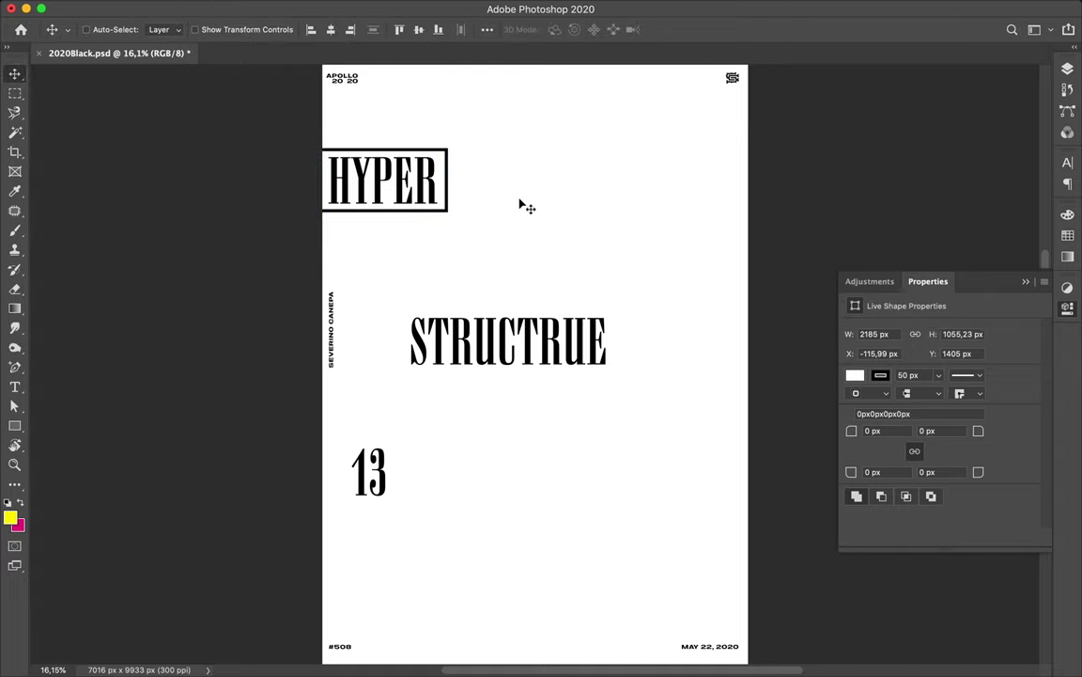
Step: Move STRUCTRUE up to the right and place a widened copy of HYPER's box over it
left_click_drag(513, 340, 630, 264)
left_click(447, 179)
mouse_move(448, 179)
left_mouse_down("alt")
mouse_move(680, 266)
mouse_move(761, 270)
left_mouse_up("alt")
key("ctrl+t")
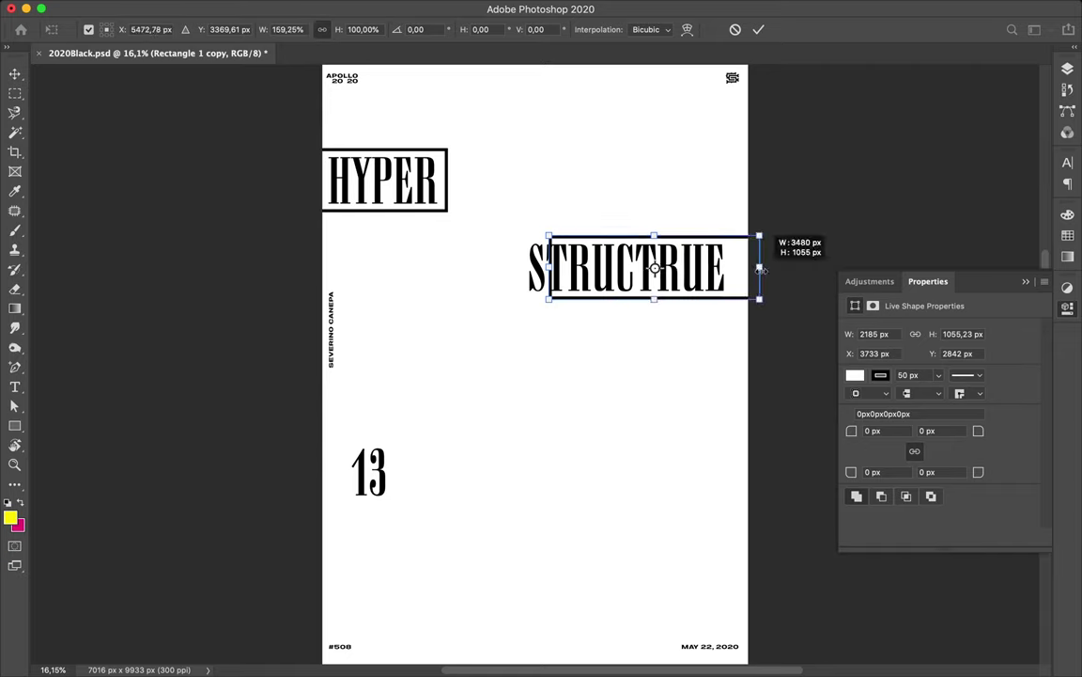
key("Return")
Step: Fit STRUCTRUE inside its box, widen the box leftward, and move 13 to the bottom
left_click_drag(637, 267, 657, 267)
left_click(551, 268, "ctrl")
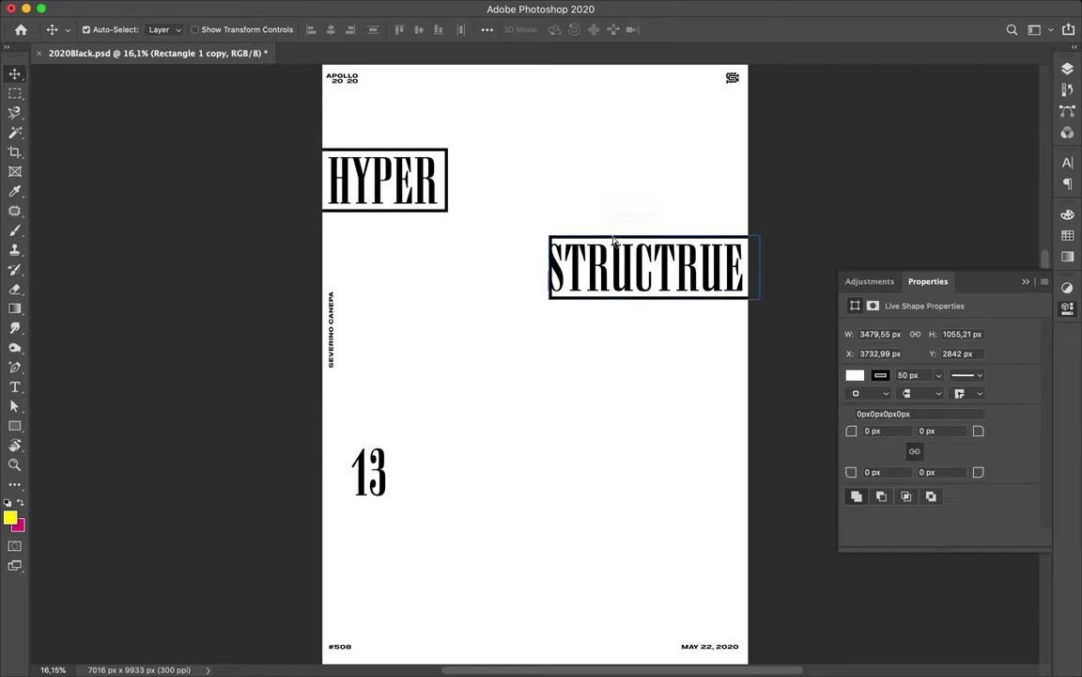
key("ctrl+t")
left_click_drag(549, 267, 543, 269)
key("Return")
scroll(517, 317, "down", 2)
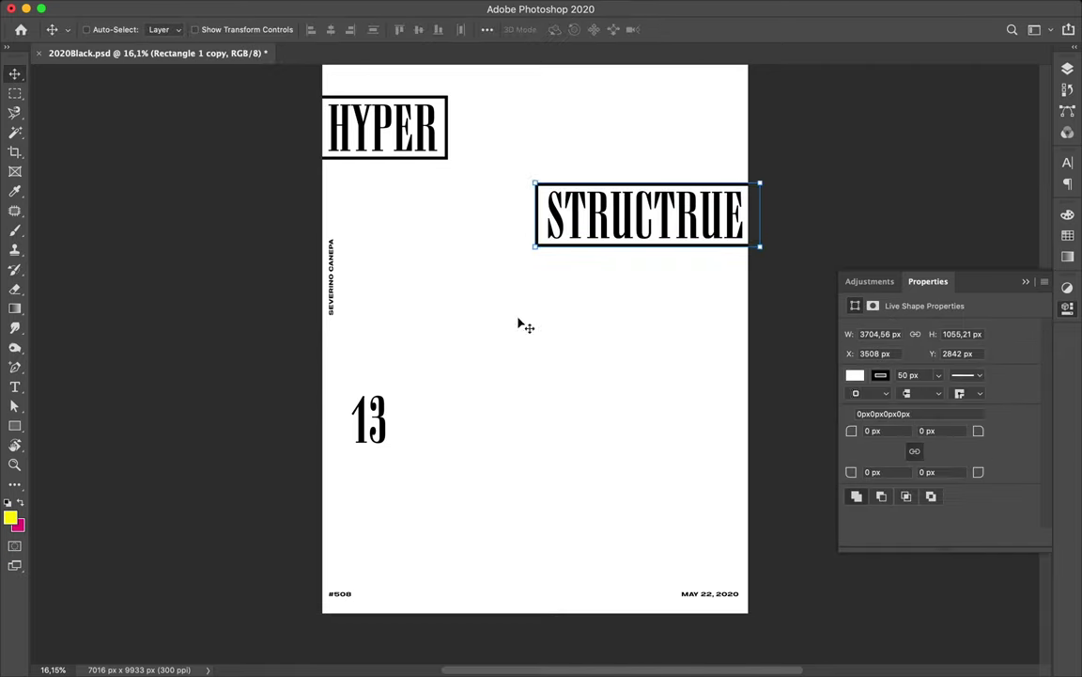
left_click_drag(386, 430, 432, 560)
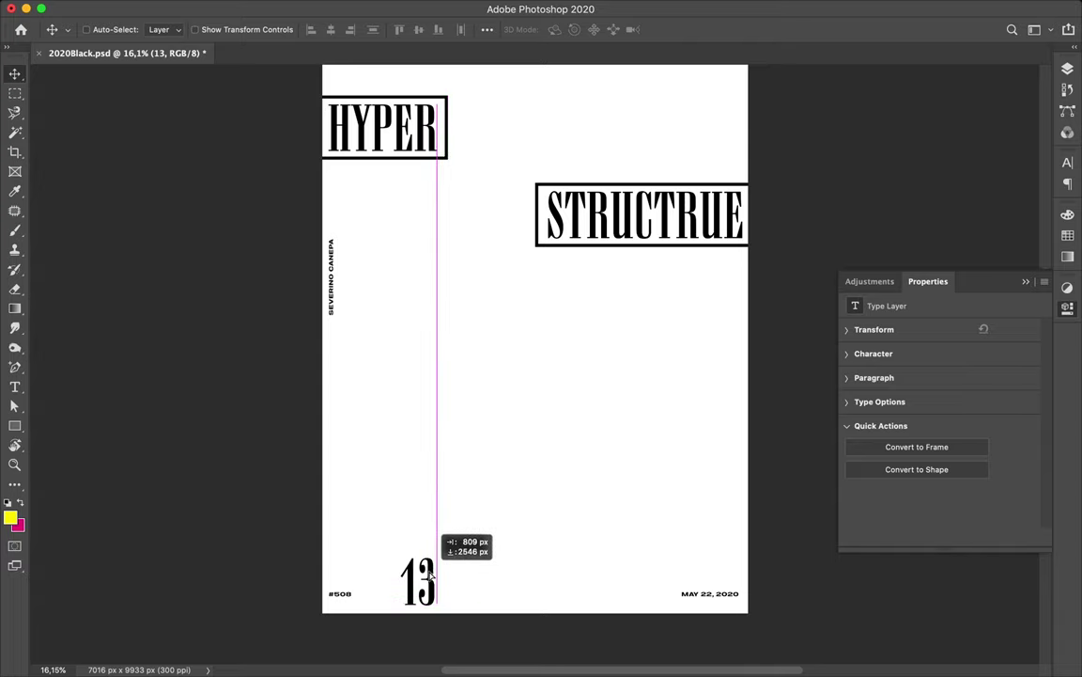
Step: Copy a box down around 13, narrow it, rotate it 90° and position it to frame 13
left_click_drag(536, 226, 395, 552)
key("ctrl+t")
mouse_move(607, 574)
left_mouse_down()
mouse_move(460, 573)
mouse_move(475, 460)
left_mouse_up()
key("Return")
key("ctrl+t")
key("Return")
left_click_drag(424, 571, 438, 553)
Step: Reselect the 13 layers, then add an offset copy of STRUCTRUE's box behind it
left_click(438, 571)
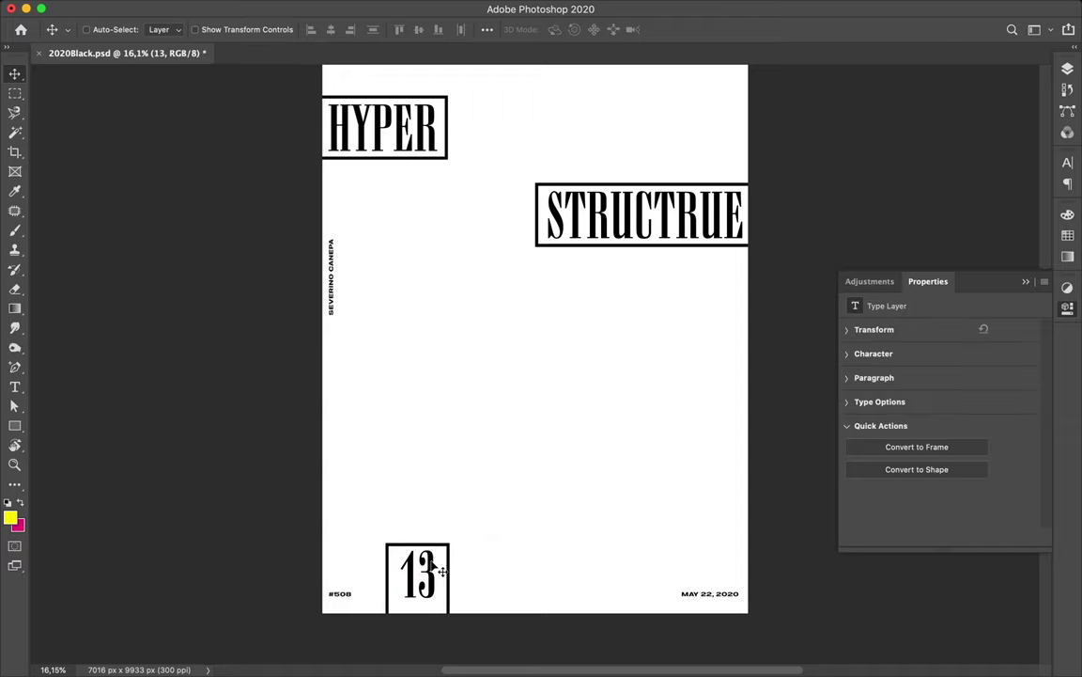
left_click(443, 575)
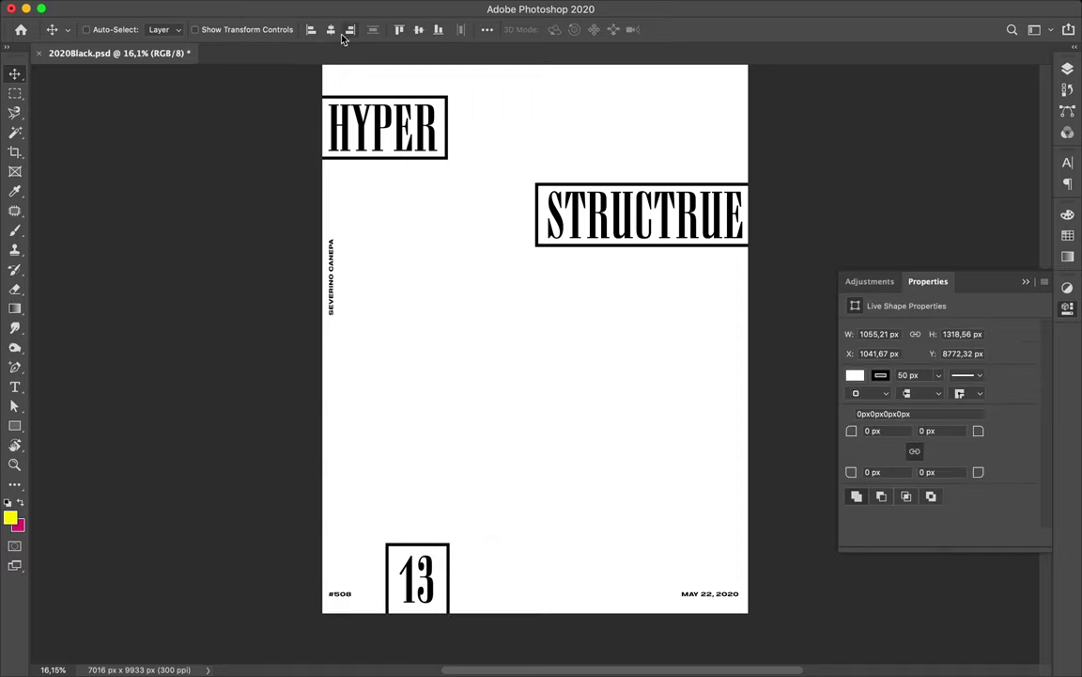
left_click(440, 594)
scroll(460, 526, "up", 3)
mouse_move(634, 310)
left_mouse_down()
mouse_move(639, 329)
mouse_move(561, 326)
mouse_move(643, 338)
mouse_move(632, 335)
left_mouse_up()
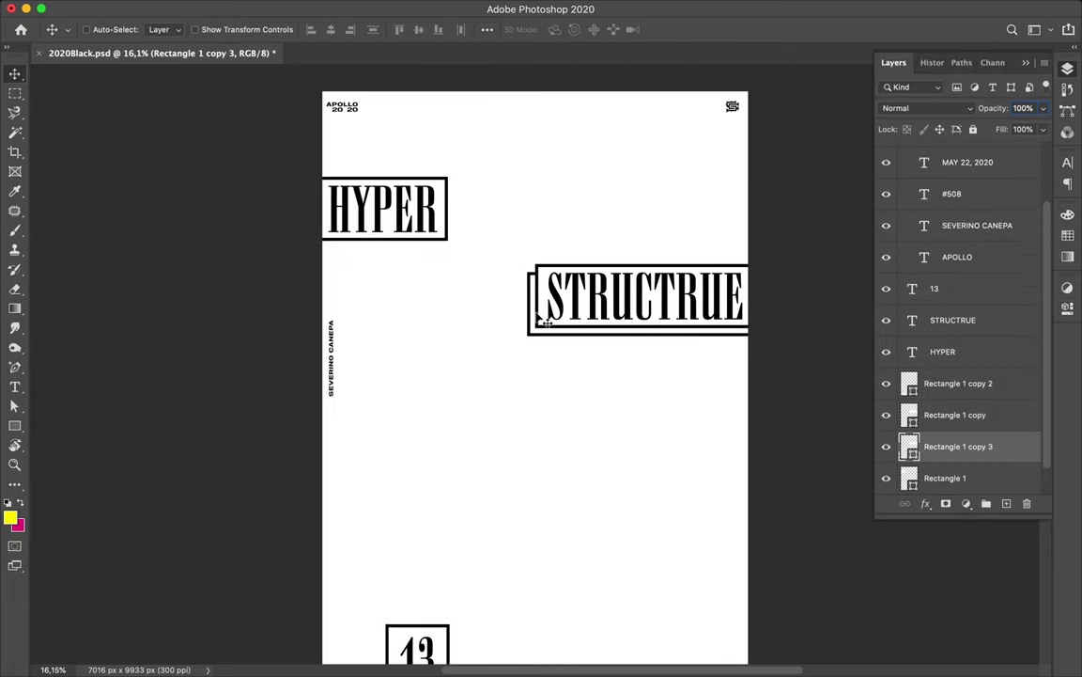
Step: Add offset copies of HYPER's box, stepping down and right behind it
left_click_drag(945, 446, 946, 477)
left_click_drag(449, 196, 456, 219)
key("ctrl+t")
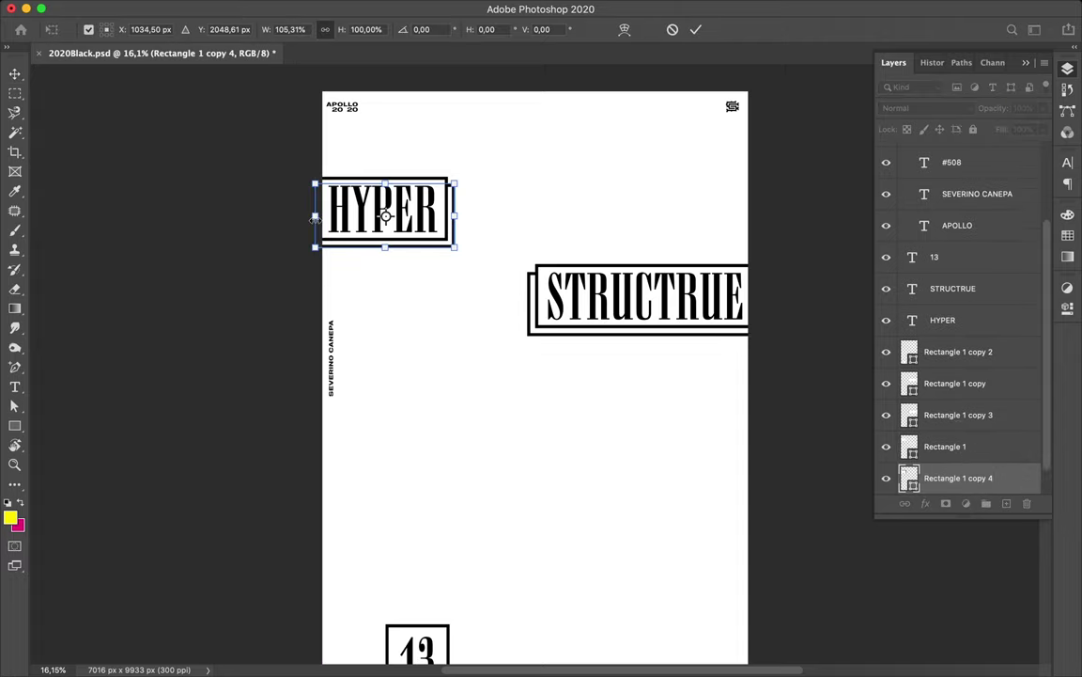
key("Return")
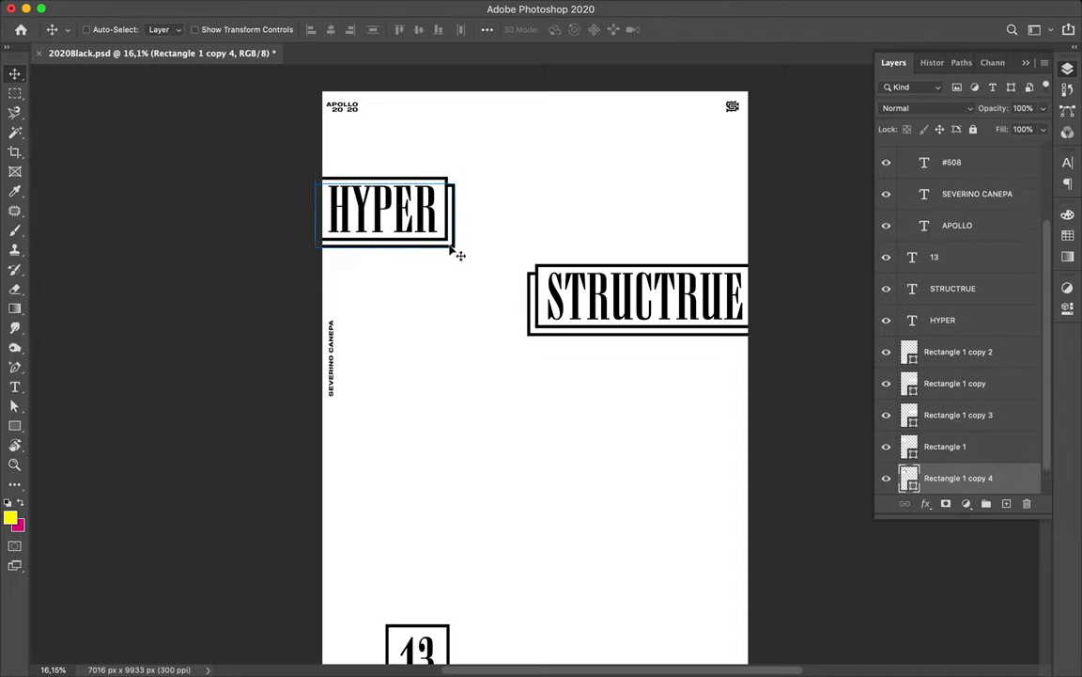
key("ctrl+j")
left_click_drag(519, 270, 461, 253)
key("ctrl+j")
key("ctrl+t")
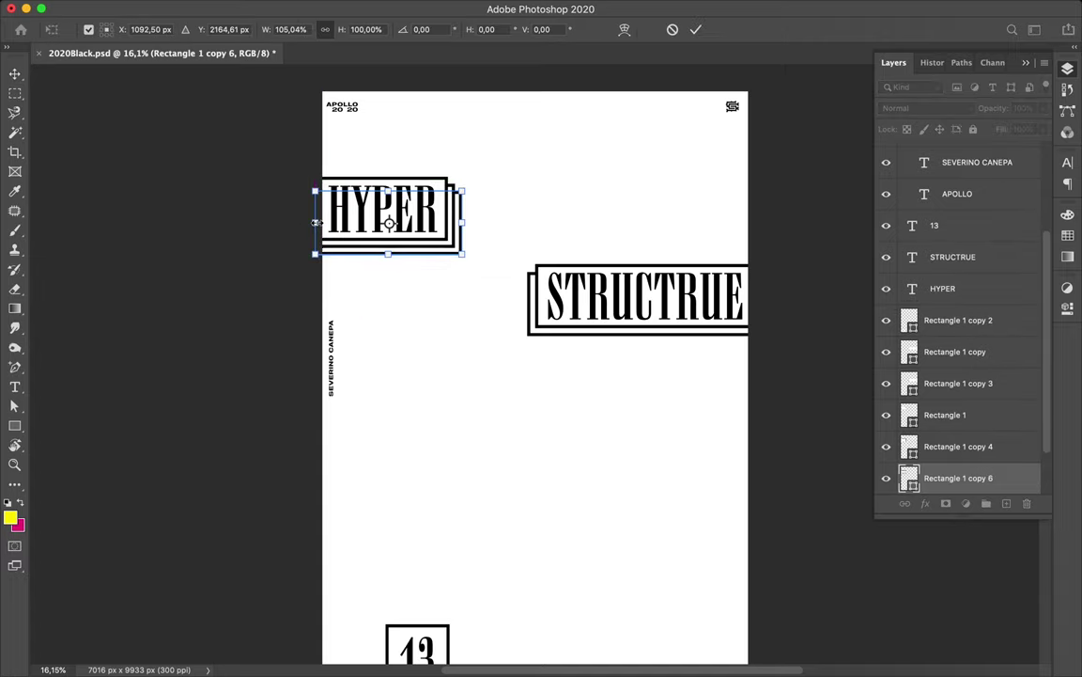
key("Return")
Step: Confirm an earlier HYPER box copy keeps its white fill, then select the 13 box
key("a")
left_click(458, 244)
left_click(111, 29)
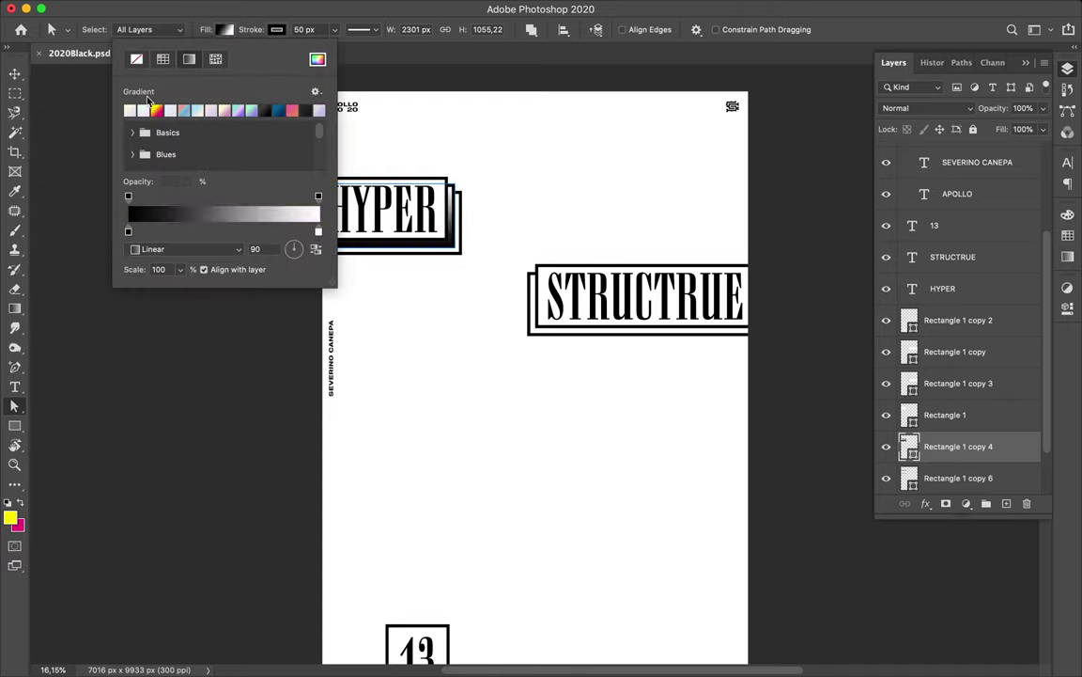
key("Escape")
key("v")
scroll(517, 206, "down", 2)
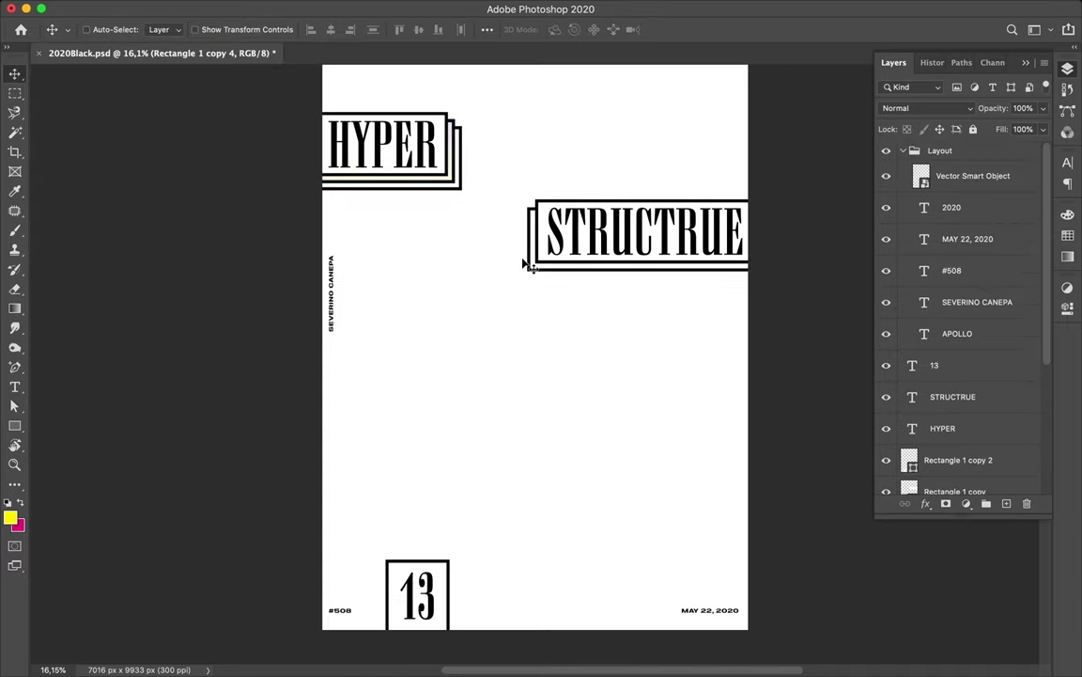
left_click(447, 575, "ctrl")
Step: Duplicate the 13 box slightly up-right and send the copy behind it
left_click_drag(452, 573, 461, 565, "alt")
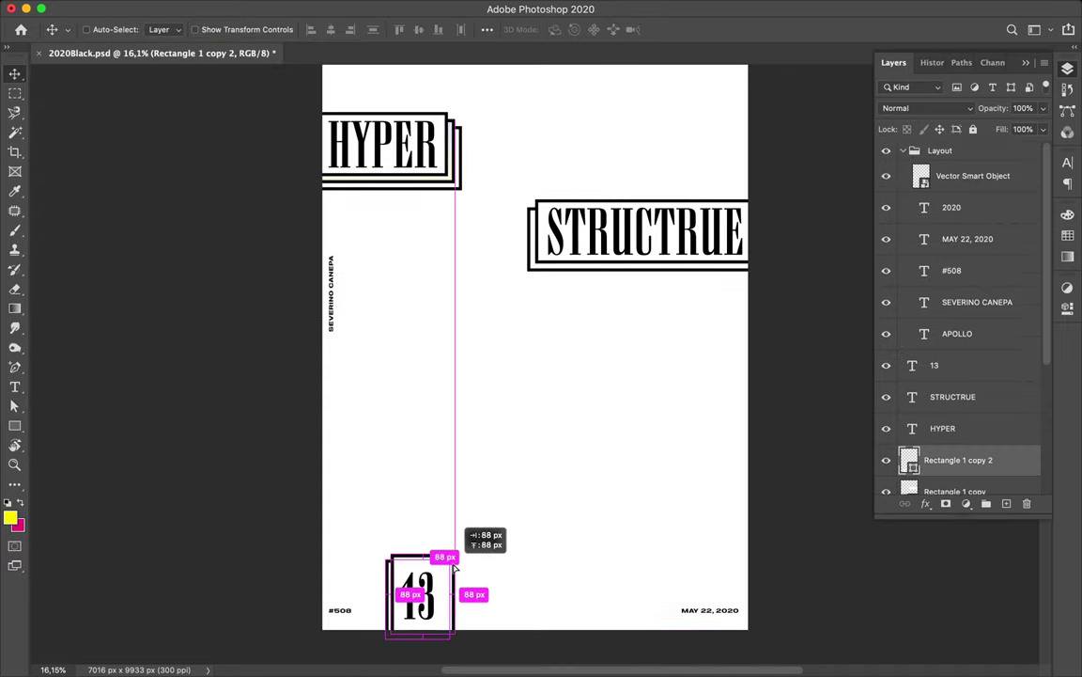
key("ctrl+bracketleft")
key("ctrl+t")
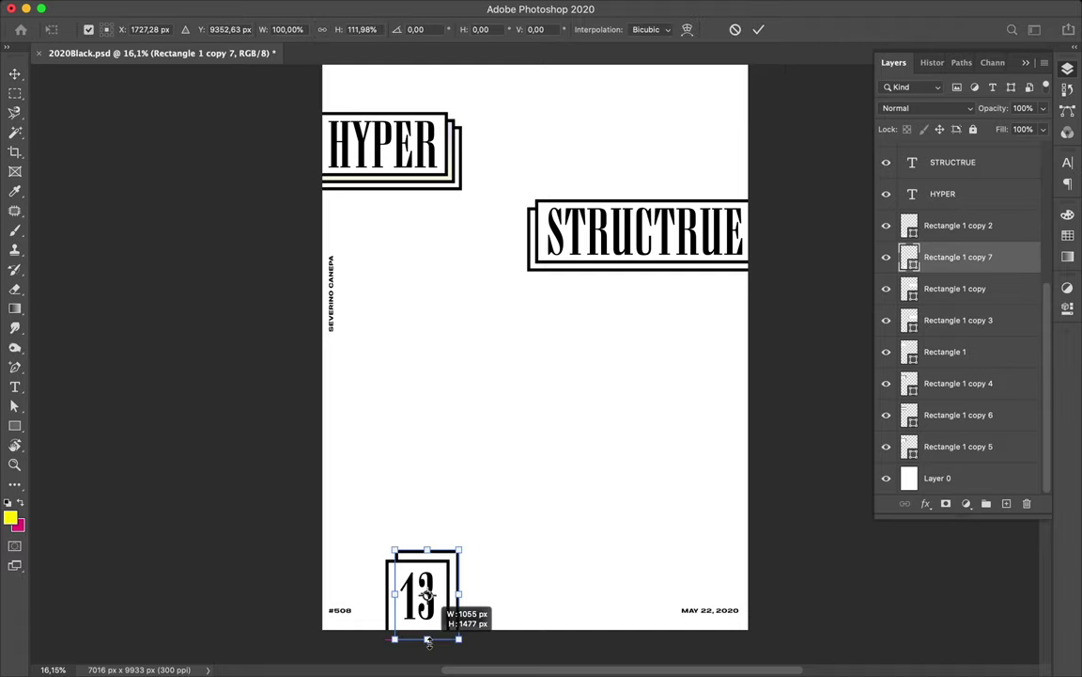
key("Return")
scroll(414, 563, "up", 2)
scroll(407, 558, "down", 3)
left_click_drag(440, 502, 445, 522)
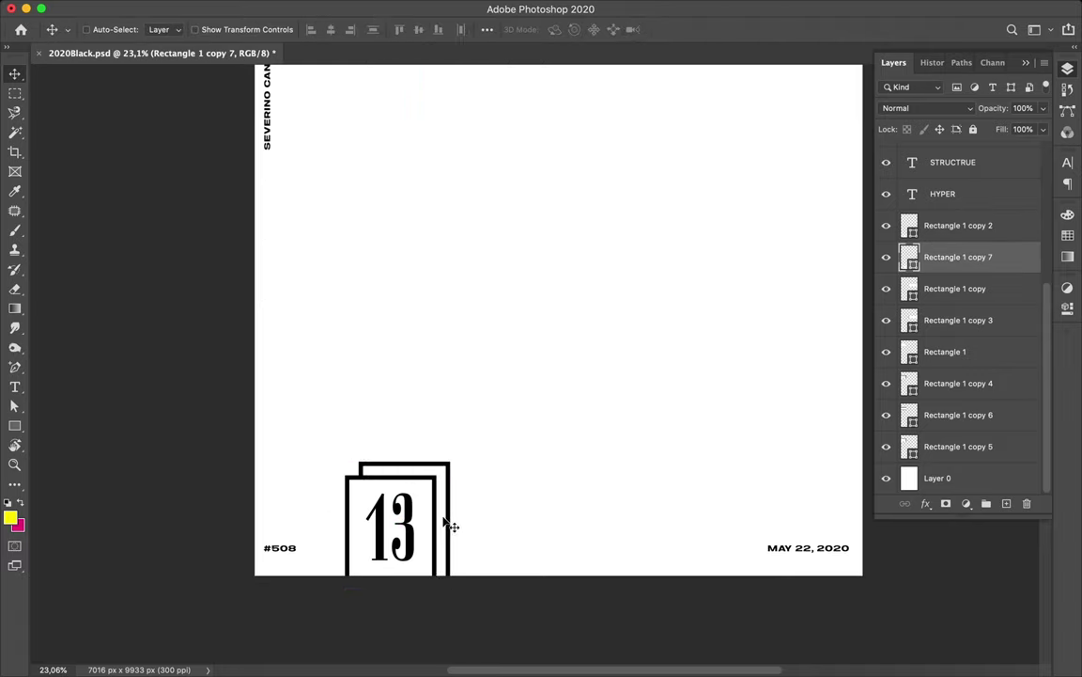
Step: Stretch a box copy into a tall rectangle above 13 and add another copy behind STRUCTRUE
scroll(449, 525, "down", 3)
left_click_drag(477, 623, 477, 602)
key("ctrl+t")
left_click_drag(449, 560, 449, 399)
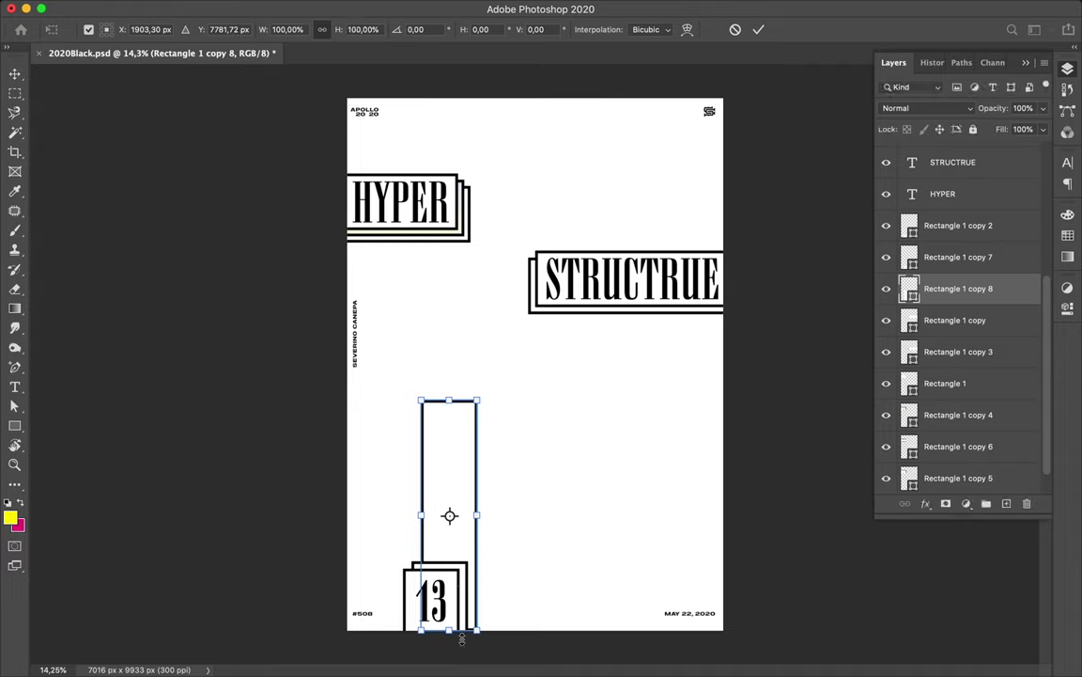
key("Return")
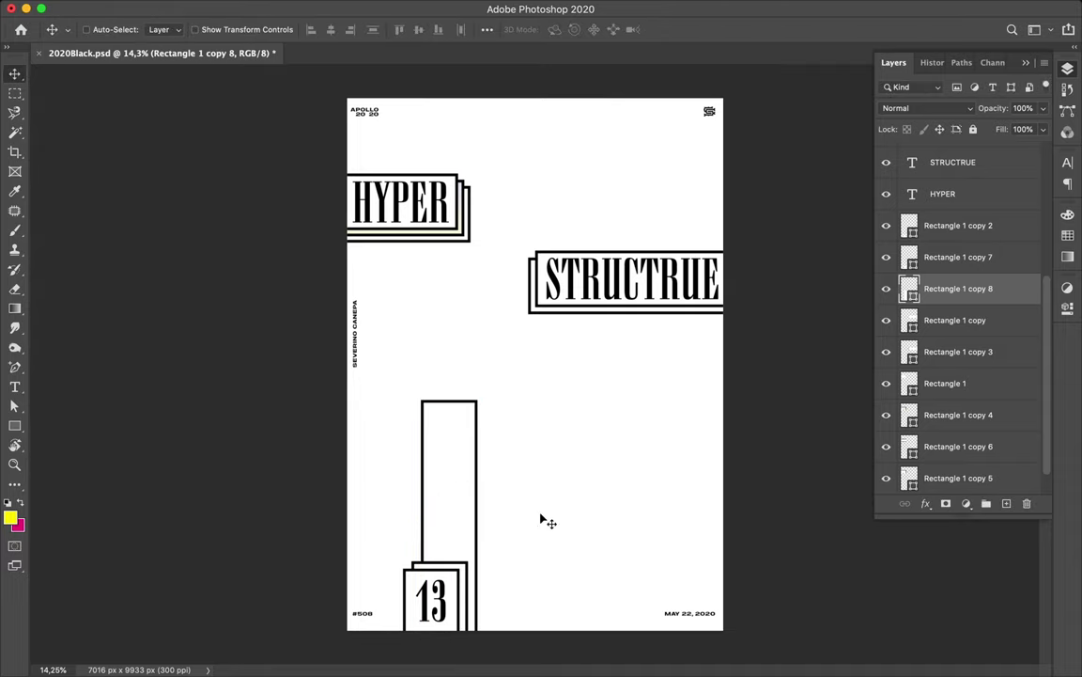
left_click_drag(565, 318, 565, 331)
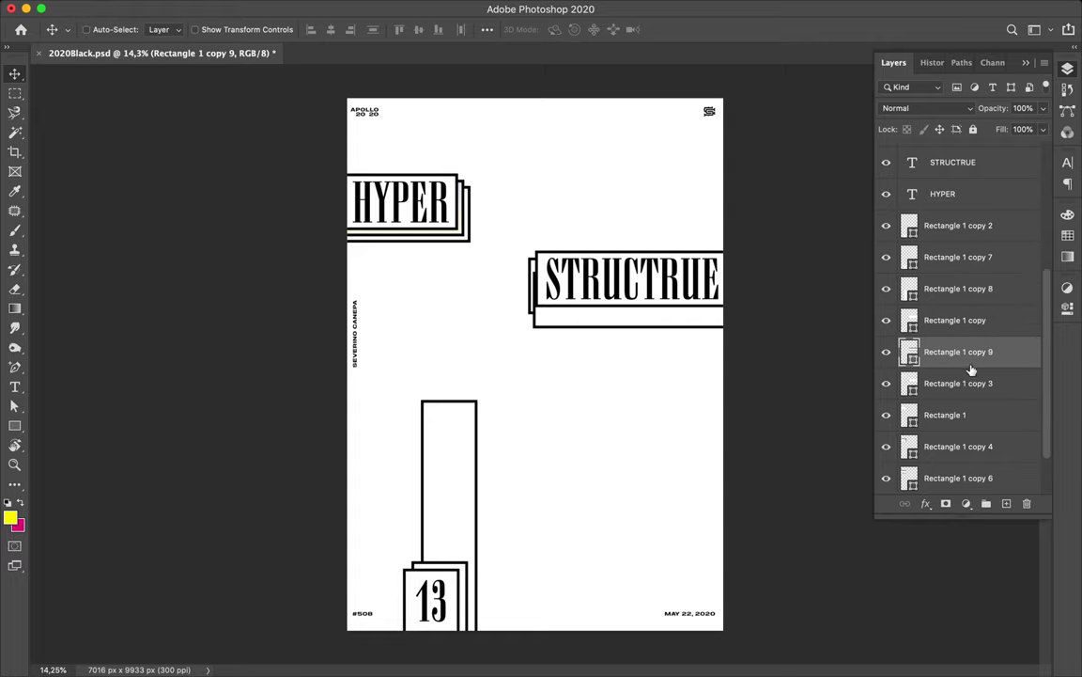
Step: Lower the STRUCTRUE box copy in the layer stack and widen it to the left
left_click_drag(967, 369, 967, 385)
key("ctrl+t")
mouse_move(528, 301)
left_mouse_down()
mouse_move(446, 301)
mouse_move(504, 308)
left_mouse_up()
key("Return")
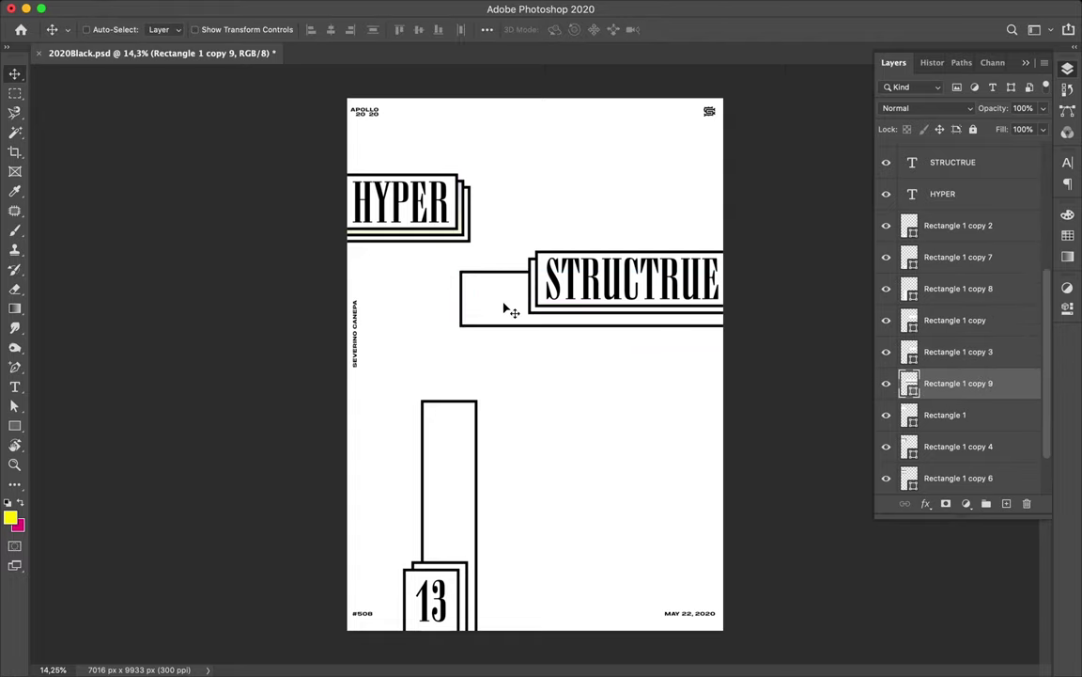
Step: Place a box bridging HYPER and STRUCTRUE and stack two box copies above 13
left_click_drag(509, 310, 253, 234)
scroll(958, 376, "down", 3)
left_click_drag(959, 289, 969, 430)
left_click_drag(487, 226, 551, 243)
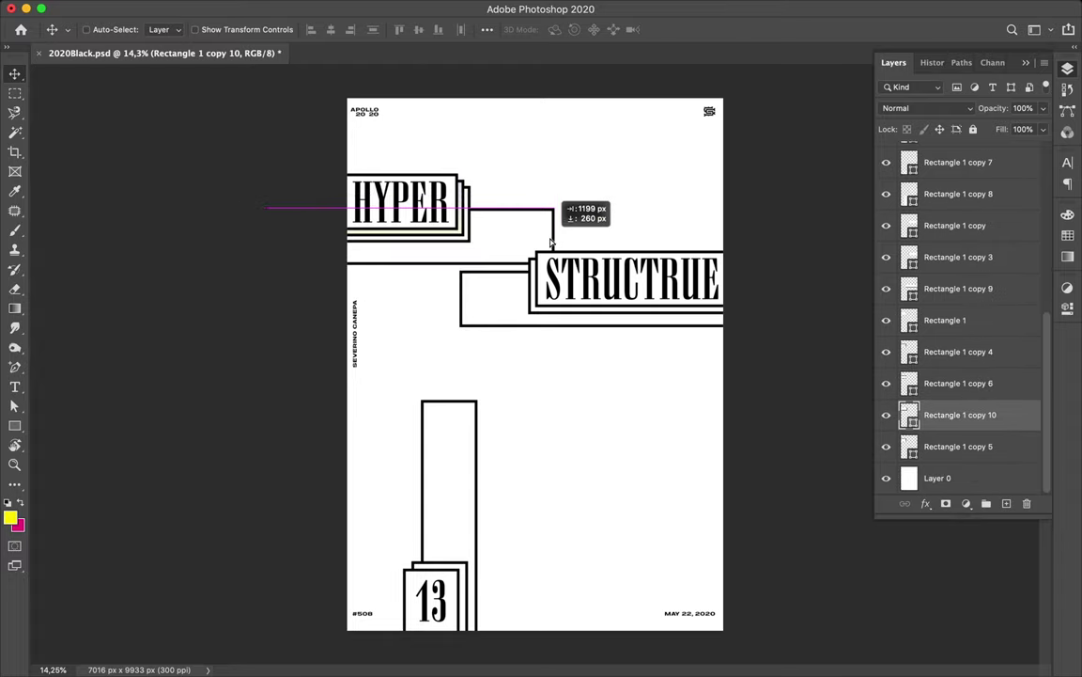
mouse_move(984, 424)
left_mouse_down()
mouse_move(978, 375)
mouse_move(975, 444)
left_mouse_up()
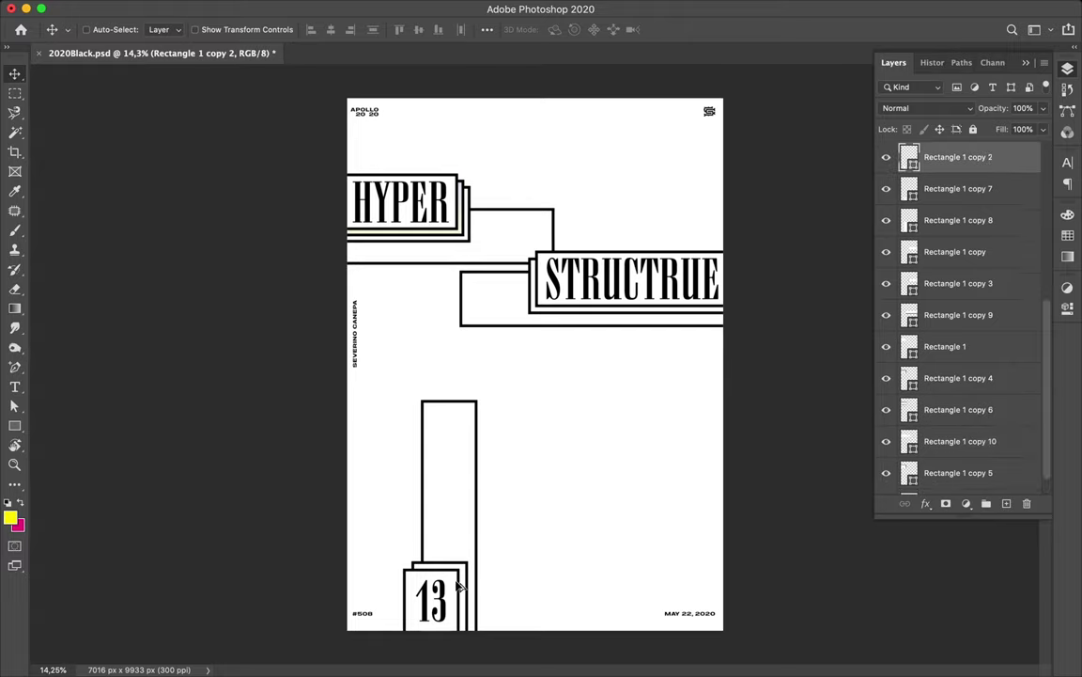
left_click_drag(414, 564, 413, 367)
left_click_drag(969, 180, 968, 299)
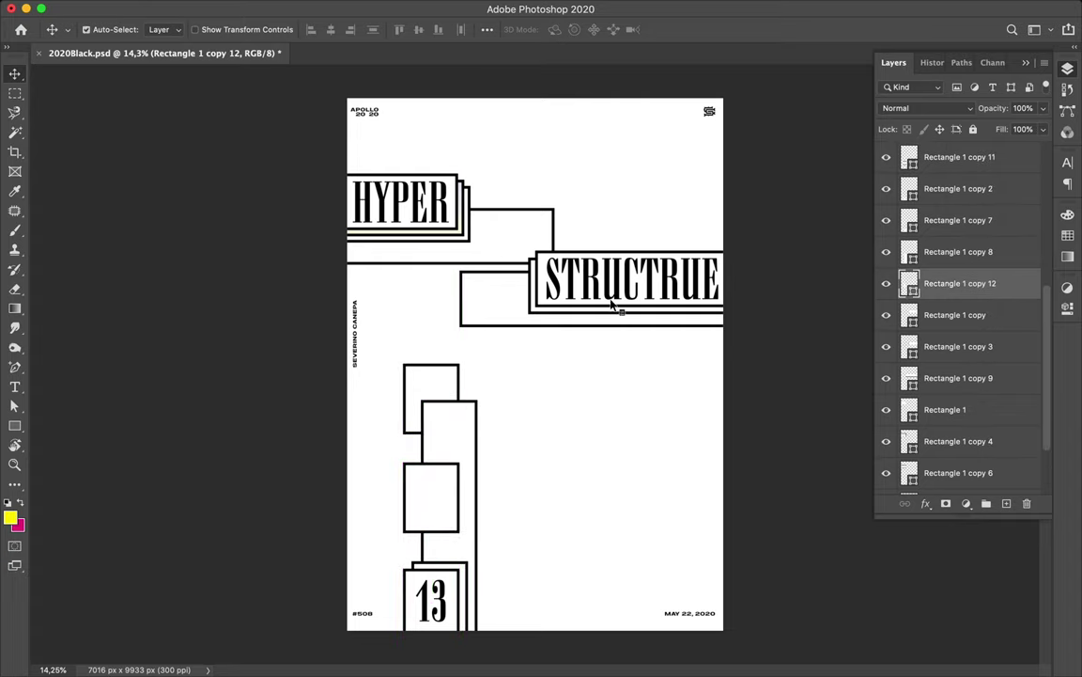
Step: Save the poster and add offset copies of STRUCTRUE's backing rectangle
key("ctrl+s")
left_click(515, 310, "ctrl")
left_click_drag(514, 310, 506, 317)
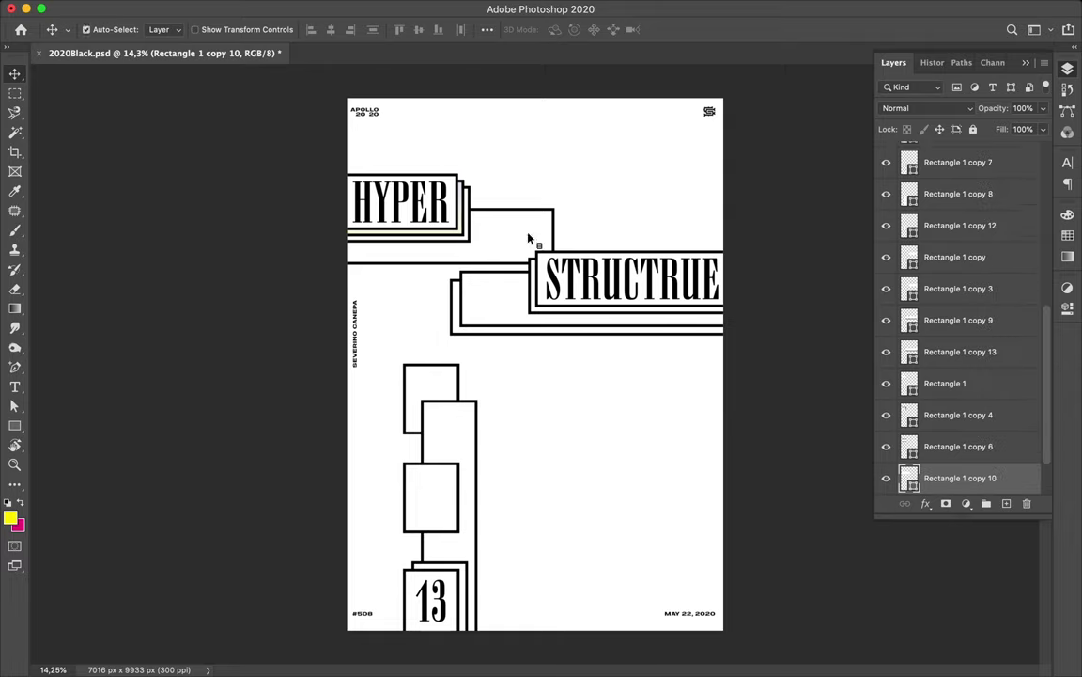
left_click_drag(528, 239, 557, 258)
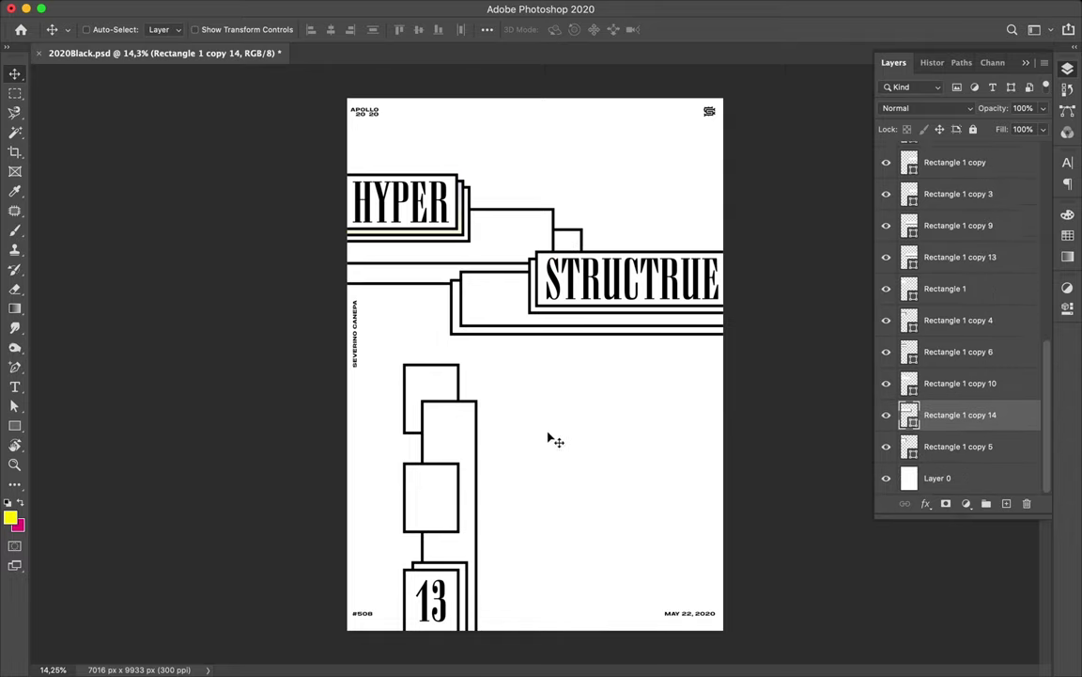
Step: Place small boxes hanging below STRUCTRUE, side by side
left_click_drag(447, 508, 619, 338)
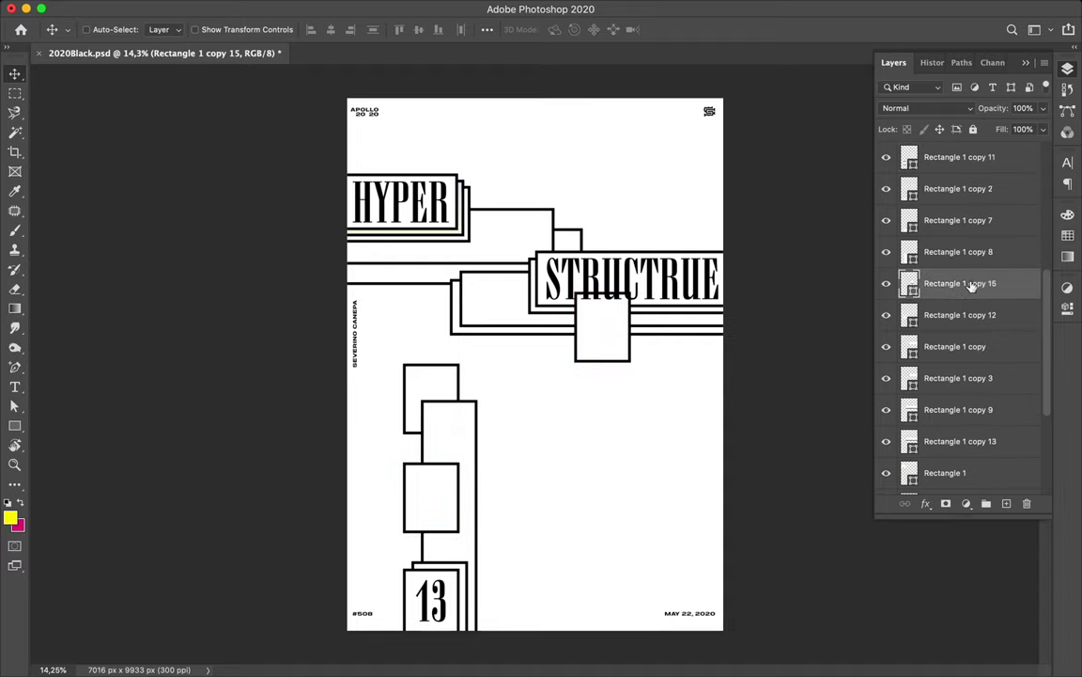
left_click_drag(971, 286, 968, 379)
left_click_drag(635, 350, 623, 362)
left_click_drag(968, 378, 947, 447)
left_click_drag(629, 374, 555, 383)
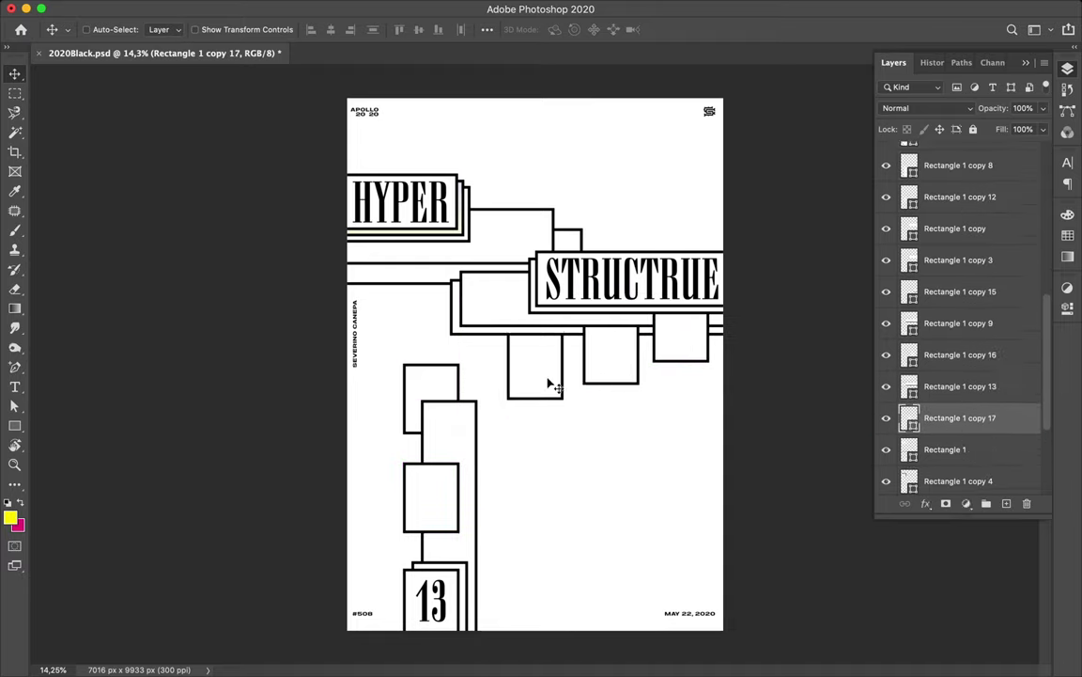
Step: Add more overlapping rectangle copies near STRUCTRUE and shift the bridging box up-left
left_click_drag(512, 315, 518, 319)
left_click_drag(958, 417, 966, 371)
left_click_drag(560, 338, 571, 324)
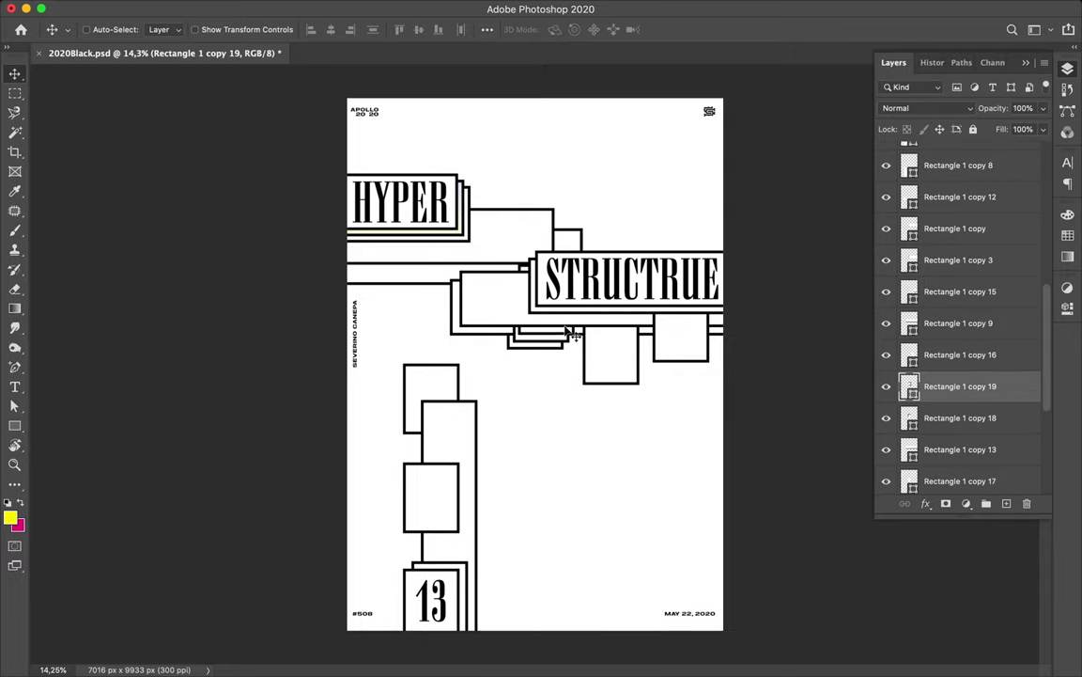
left_click_drag(958, 386, 962, 310)
left_click_drag(504, 253, 470, 243)
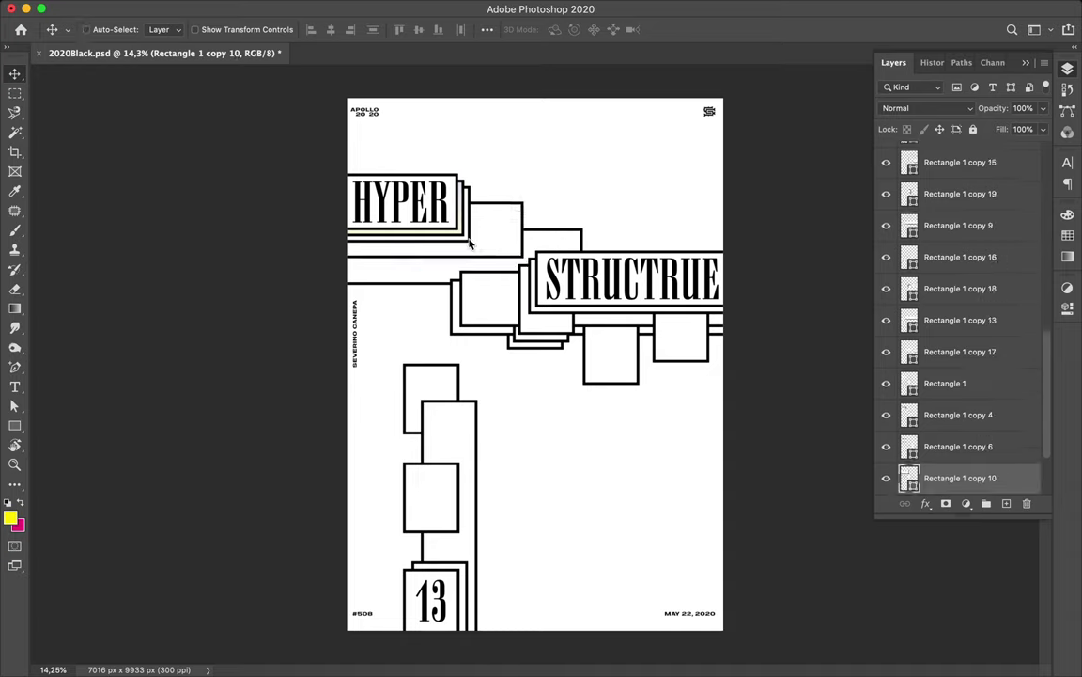
Step: Extend the cascade of offset outline copies beneath STRUCTRUE's left end
left_click_drag(485, 340, 479, 347)
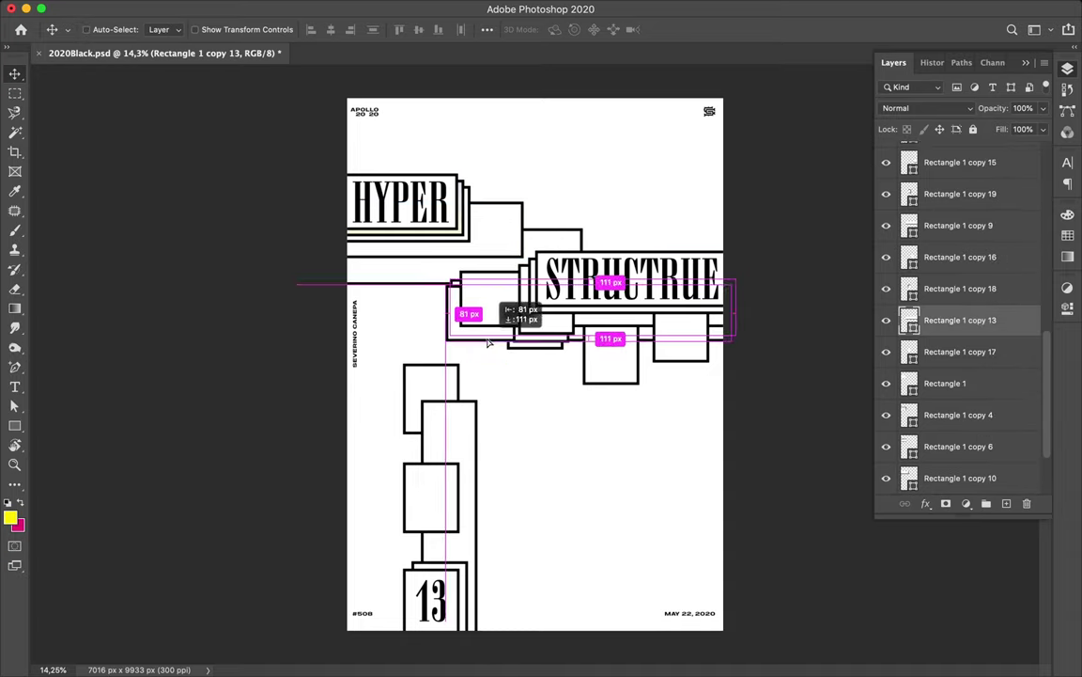
left_click_drag(959, 319, 961, 404)
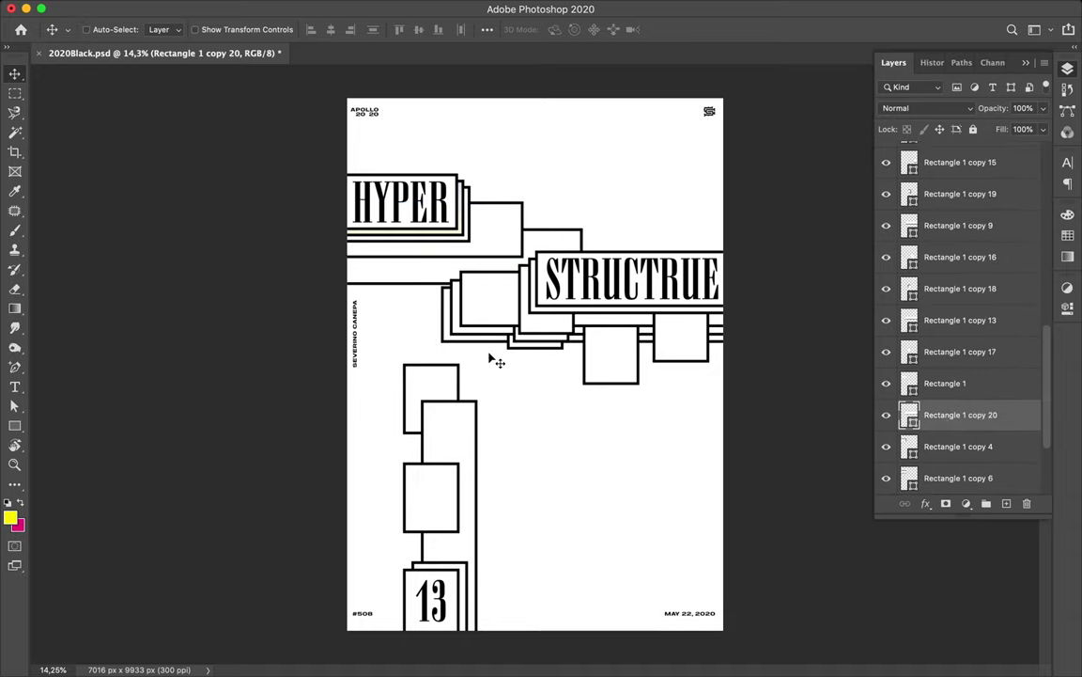
left_click_drag(528, 353, 523, 360)
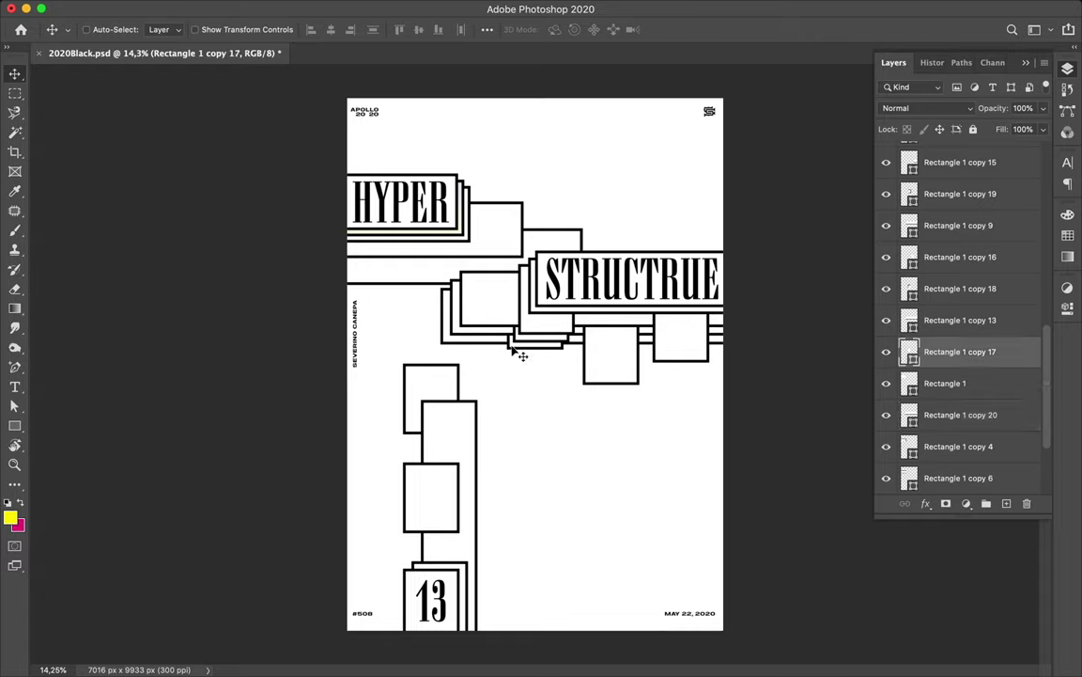
mouse_move(940, 352)
left_mouse_down()
mouse_move(901, 387)
mouse_move(887, 428)
mouse_move(955, 457)
left_mouse_up()
left_click(484, 348)
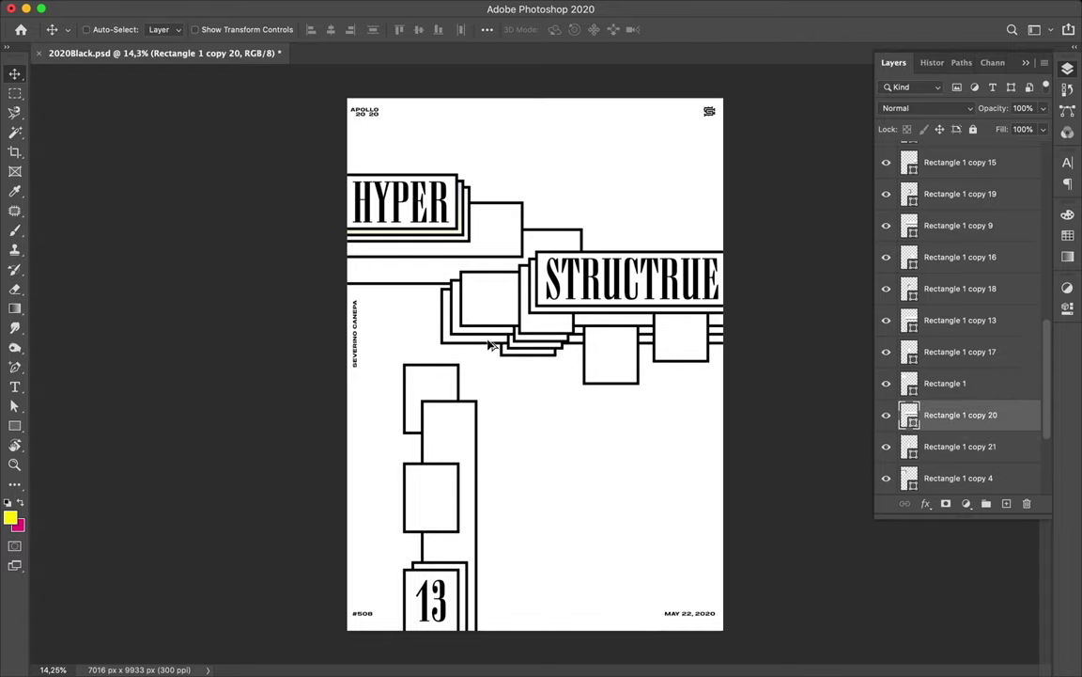
left_click_drag(488, 344, 610, 348)
left_click_drag(959, 351, 958, 430)
scroll(535, 341, "up", 3)
scroll(602, 359, "down", 3)
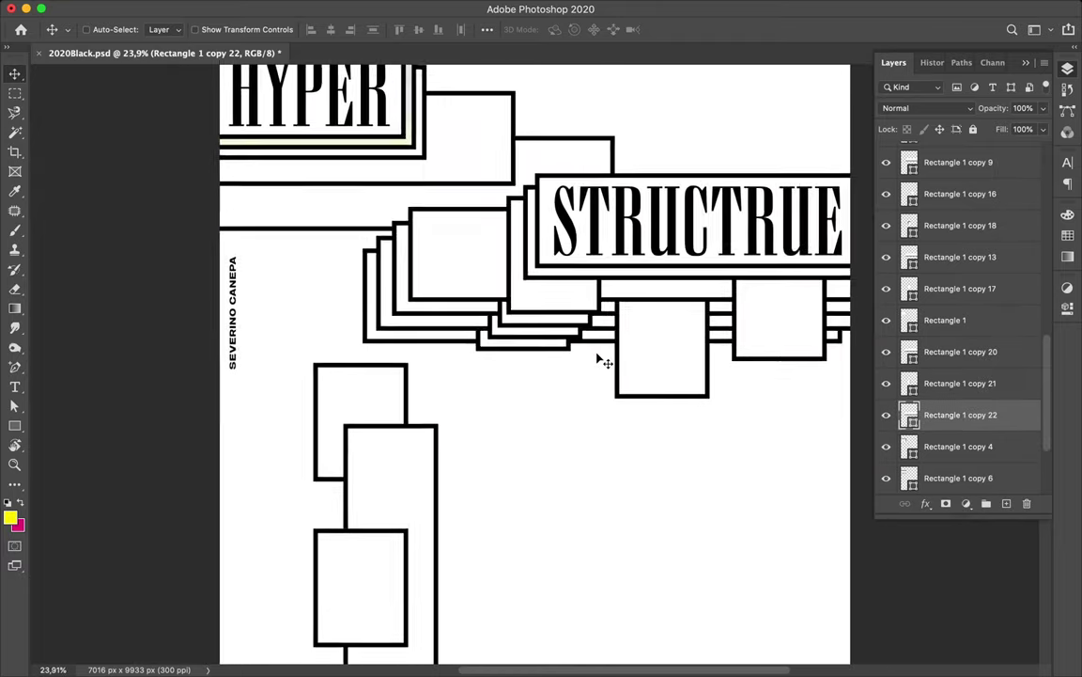
Step: Duplicate the whole stack of outline layers down-left toward the 13 column
scroll(603, 359, "down", 1)
left_click_drag(471, 331, 525, 278)
left_click_drag(470, 300, 410, 354)
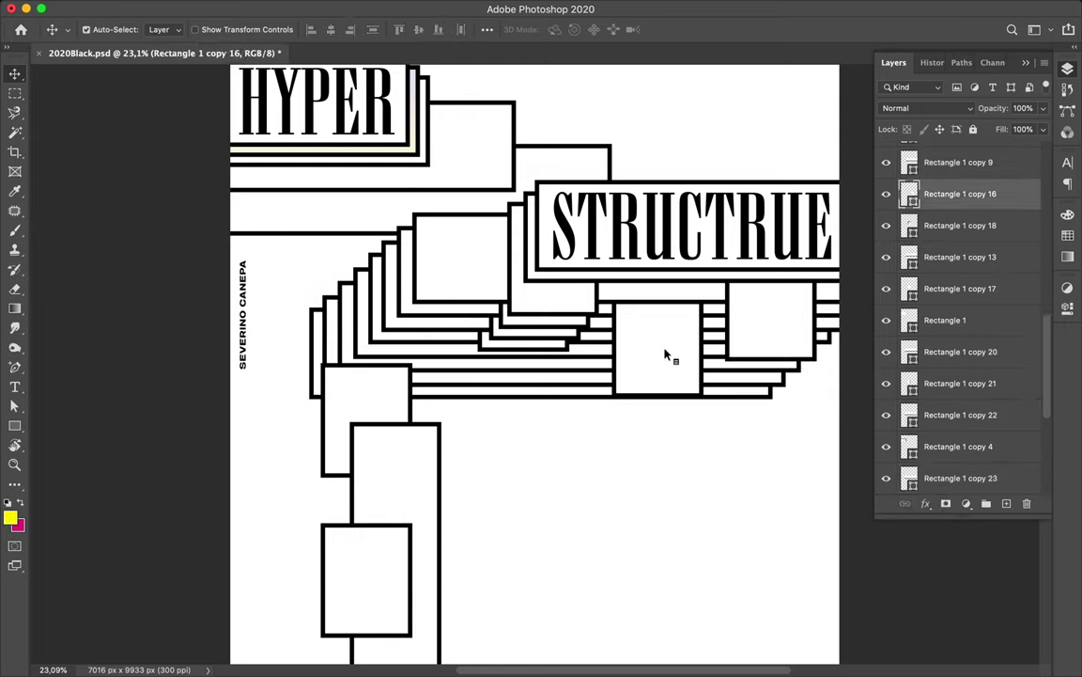
Step: Add an offset copy of STRUCTRUE's right-hand box and raise it above Rectangle 1 copy 3
left_click(769, 331)
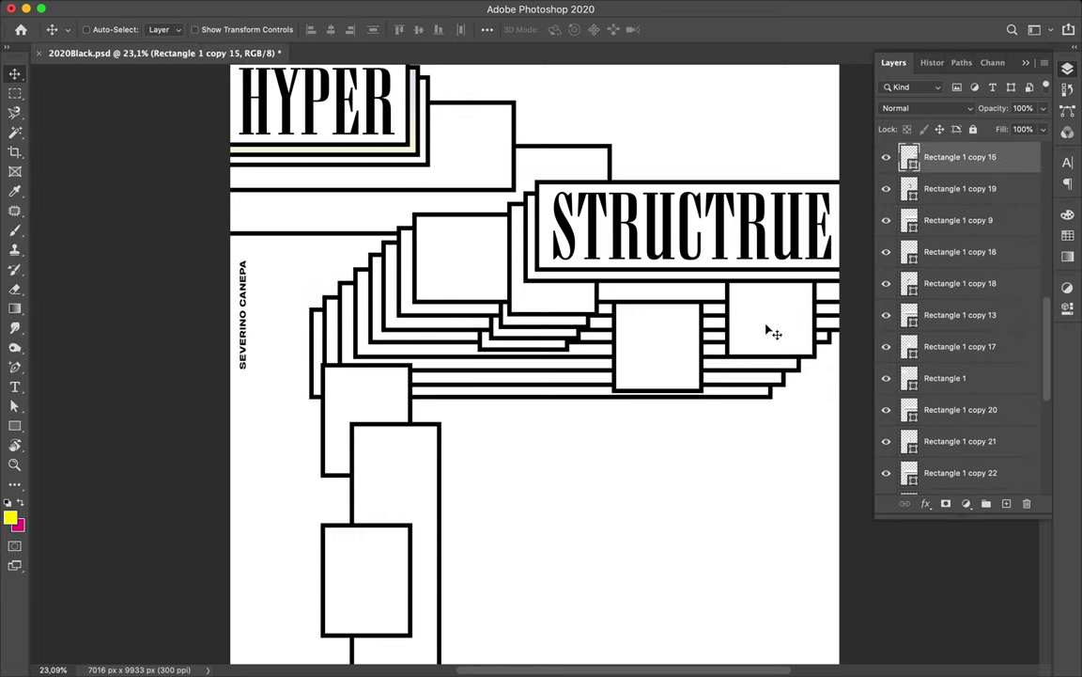
left_click_drag(768, 330, 759, 323)
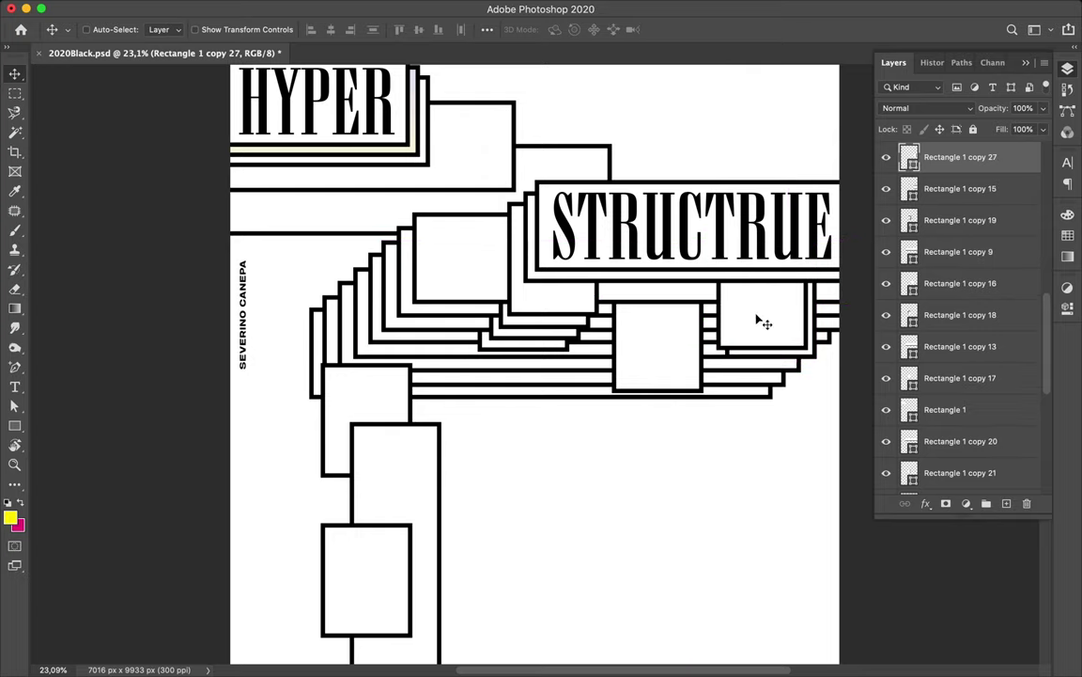
scroll(963, 310, "up", 3)
left_click_drag(958, 240, 944, 185)
left_click_drag(761, 295, 759, 295)
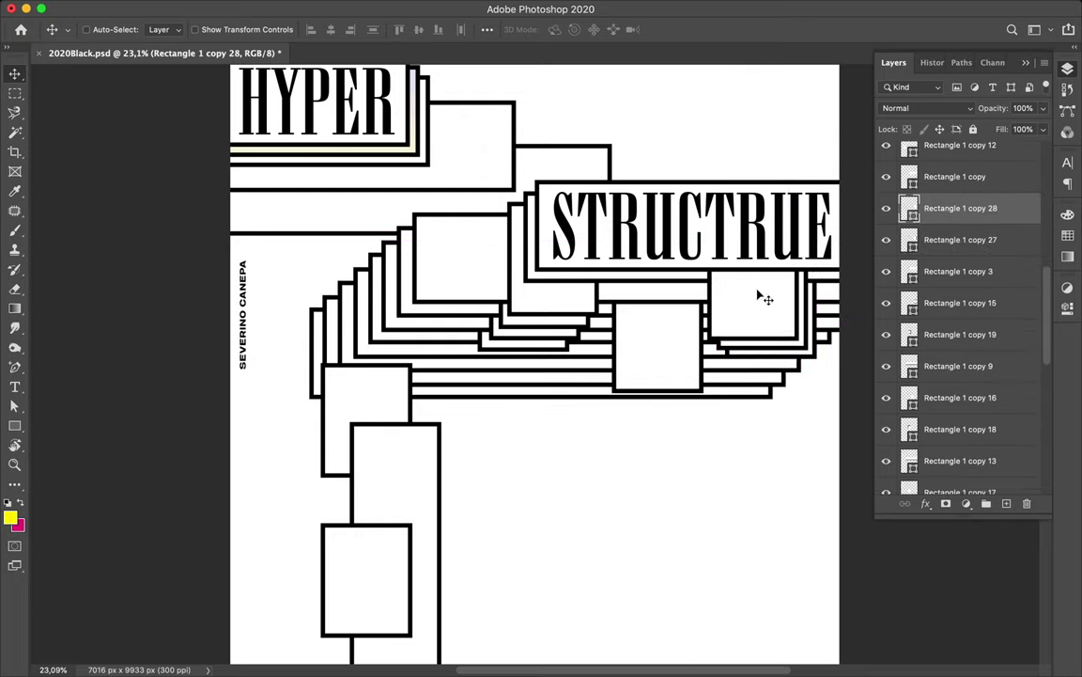
scroll(766, 297, "down", 2)
key("ctrl+z")
key("ctrl+z")
key("ctrl+shift+z")
scroll(766, 288, "down", 2)
key("ctrl+shift+z")
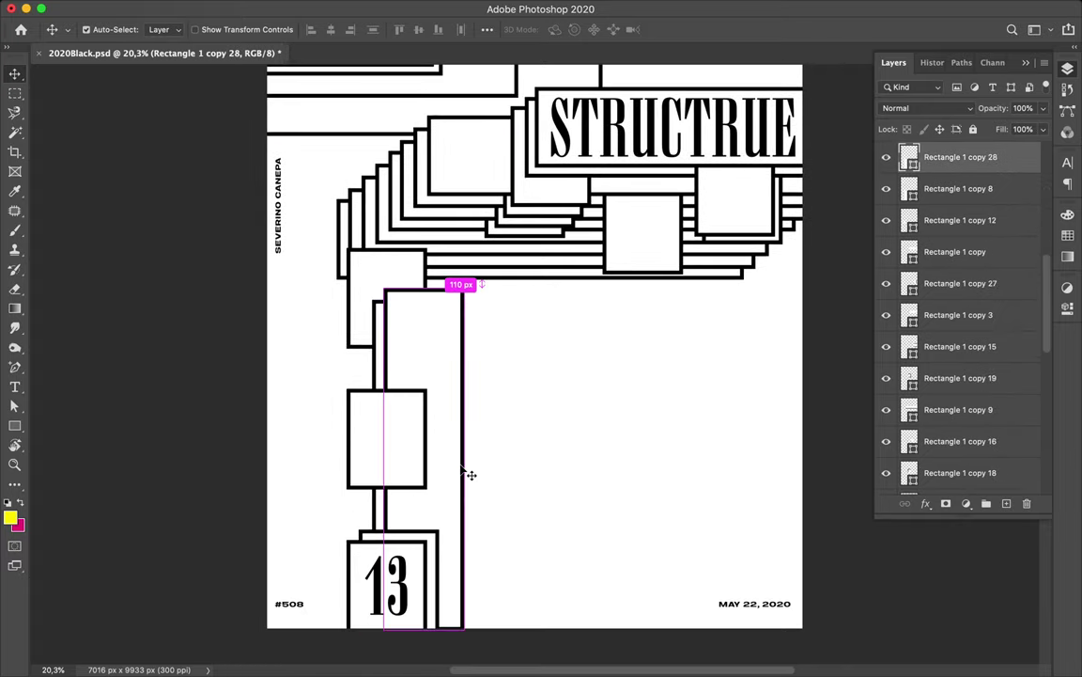
Step: Duplicate the rectangle, resize it into a tall outline, and nudge it slightly left
left_click_drag(975, 185, 975, 195)
scroll(602, 351, "down", 2)
key("ctrl+t")
mouse_move(424, 546)
left_mouse_down()
mouse_move(425, 572)
mouse_move(481, 525)
left_mouse_up()
key("Return")
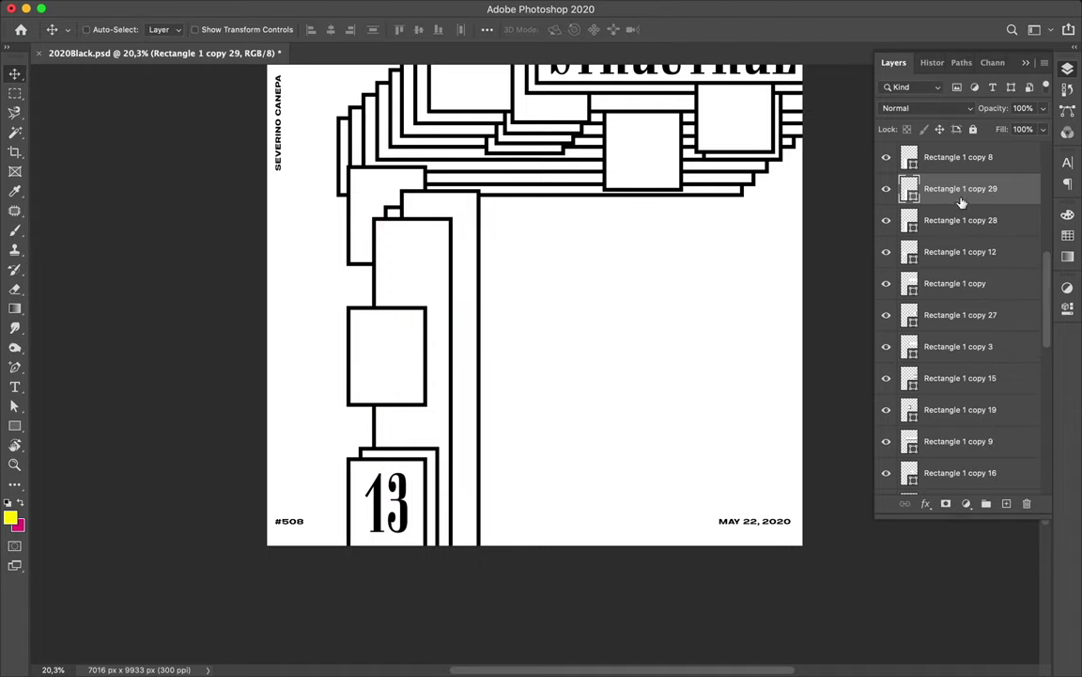
left_click_drag(478, 228, 472, 228)
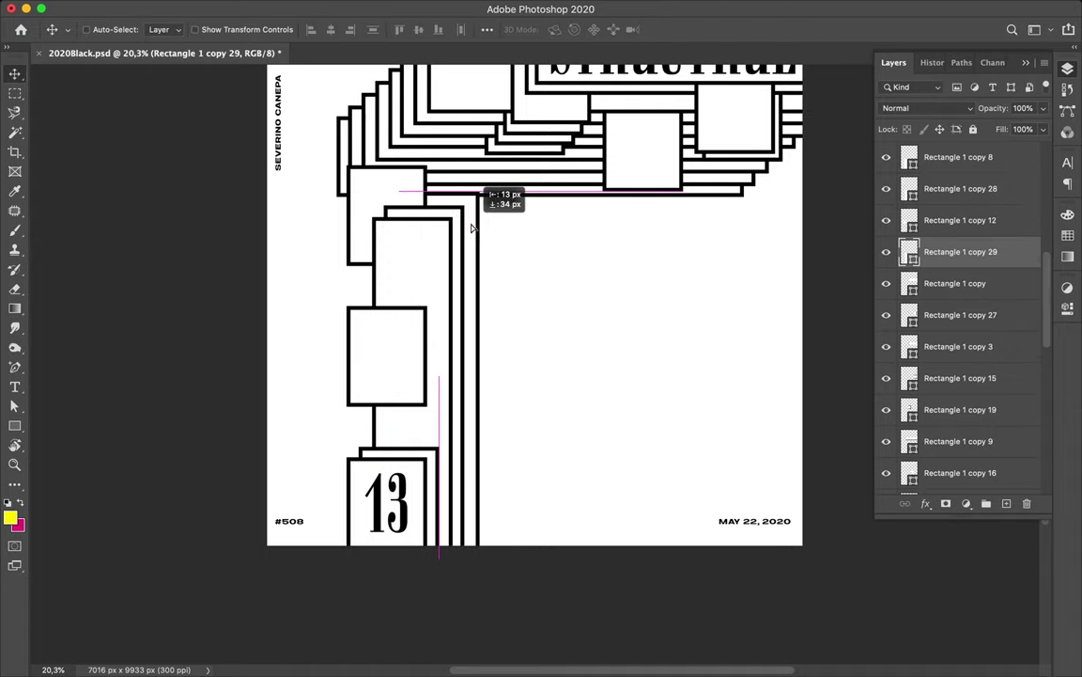
Step: Add an up-right offset copy below Rectangle 1 copy 29 and shift its right line left
left_click_drag(473, 234, 504, 214, "alt")
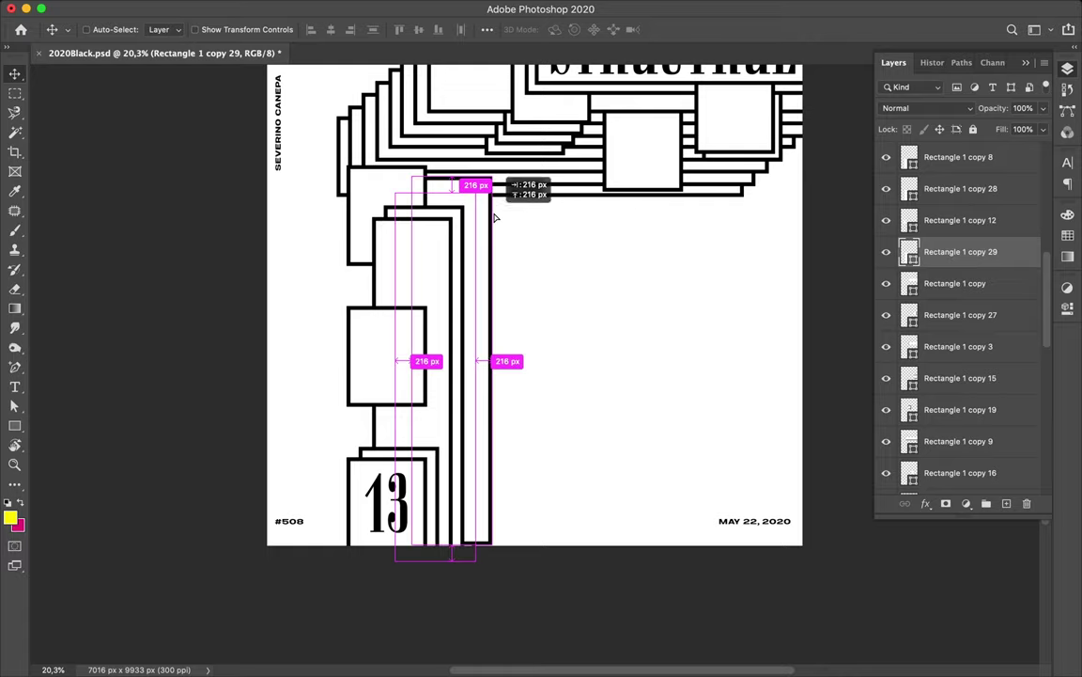
left_click_drag(978, 252, 998, 298)
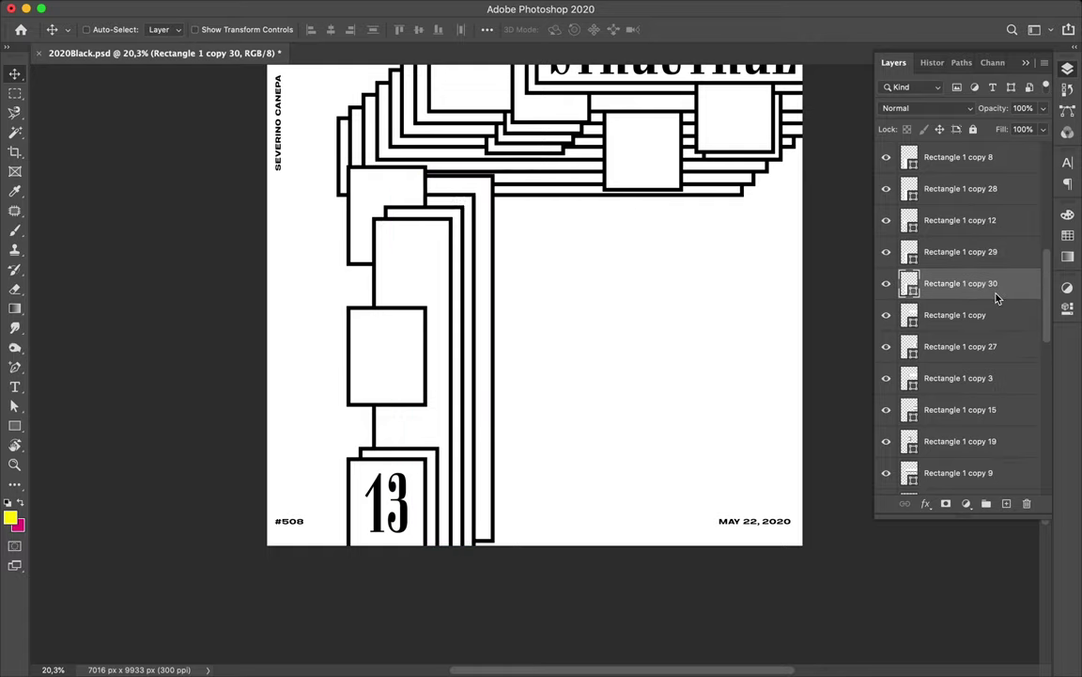
key("ctrl+t")
key("Return")
left_click_drag(490, 195, 489, 194)
key("ctrl+0")
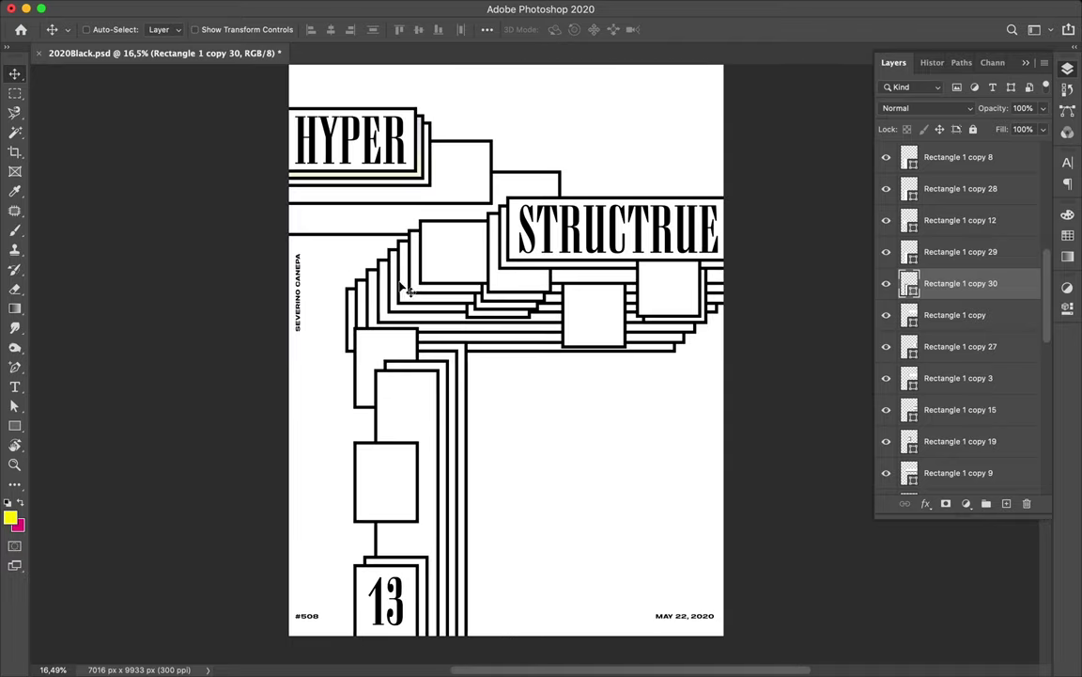
Step: Give two rectangles, including Rectangle 1 copy 12, a pastel gradient fill
key("a")
left_click(564, 272)
left_click(223, 29)
left_click(163, 58)
key("Escape")
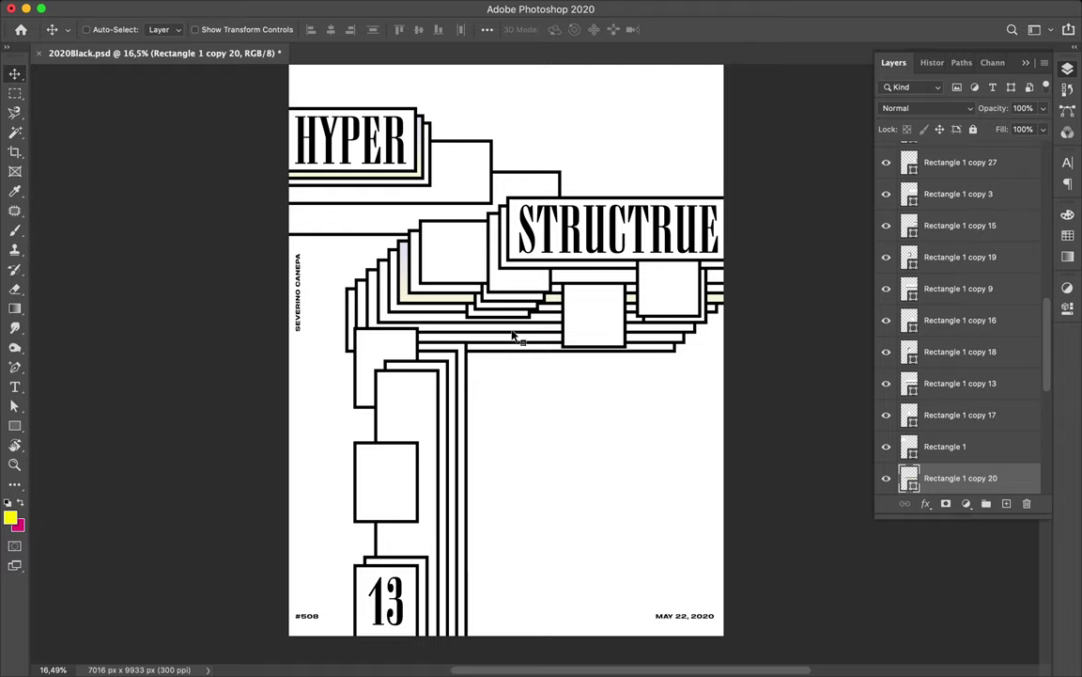
left_click(363, 383, "ctrl")
left_click(224, 30)
left_click(189, 58)
key("Escape")
Step: Duplicate the small rectangle left of the vertical lines into an offset stack
key("v")
scroll(556, 383, "up", 5)
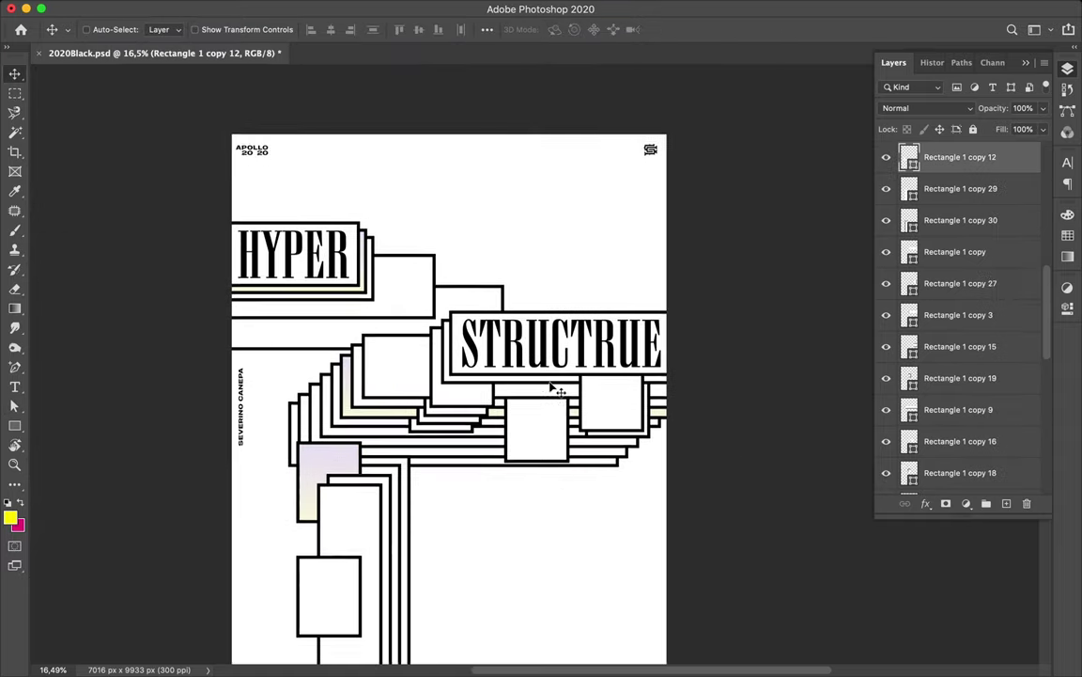
scroll(556, 383, "down", 3)
scroll(556, 385, "down", 5)
left_click_drag(335, 455, 293, 449)
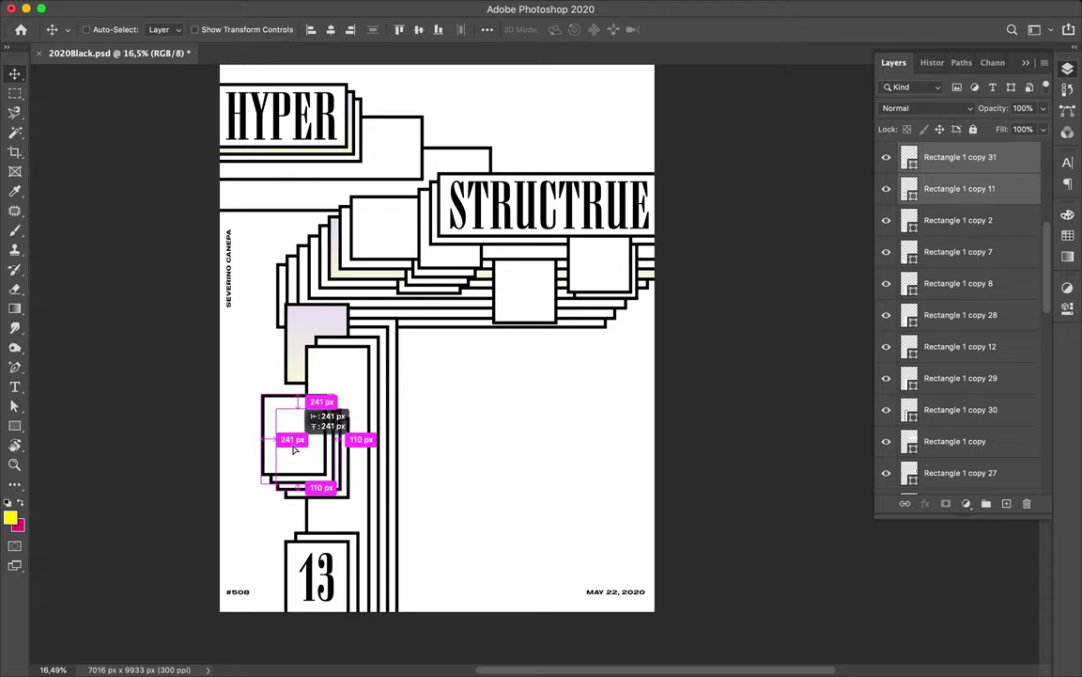
left_click_drag(293, 449, 293, 450)
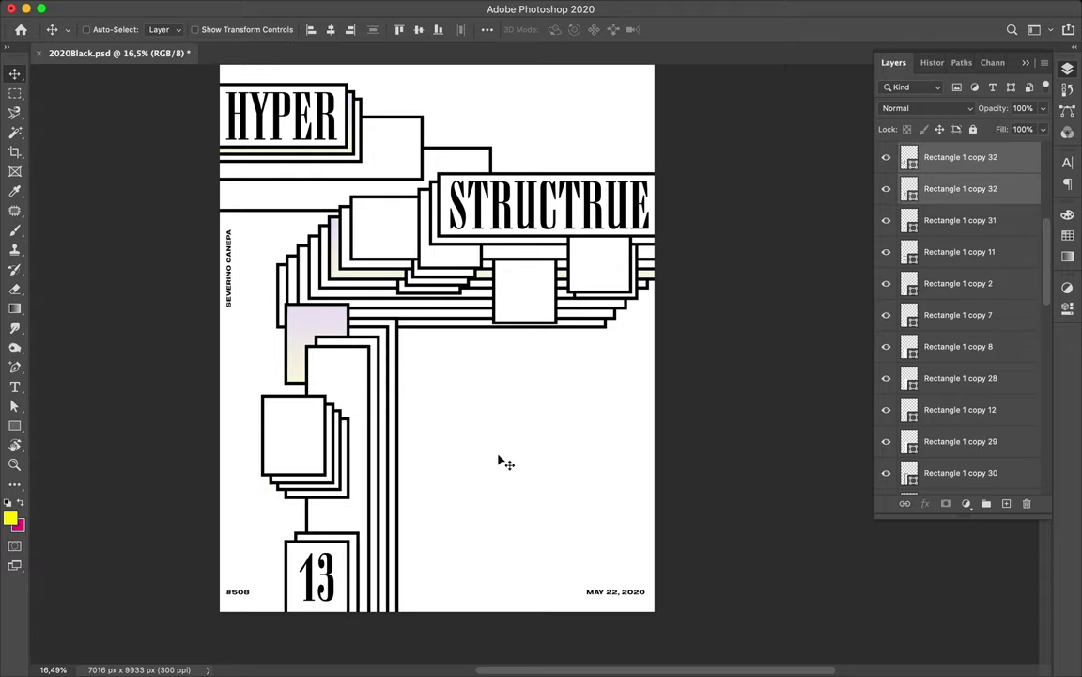
key("ctrl+0")
Step: Copy the three-rectangle stack to the right and reorder its layers around the vertical lines
left_click(459, 476, "ctrl")
left_click(421, 495, "ctrl")
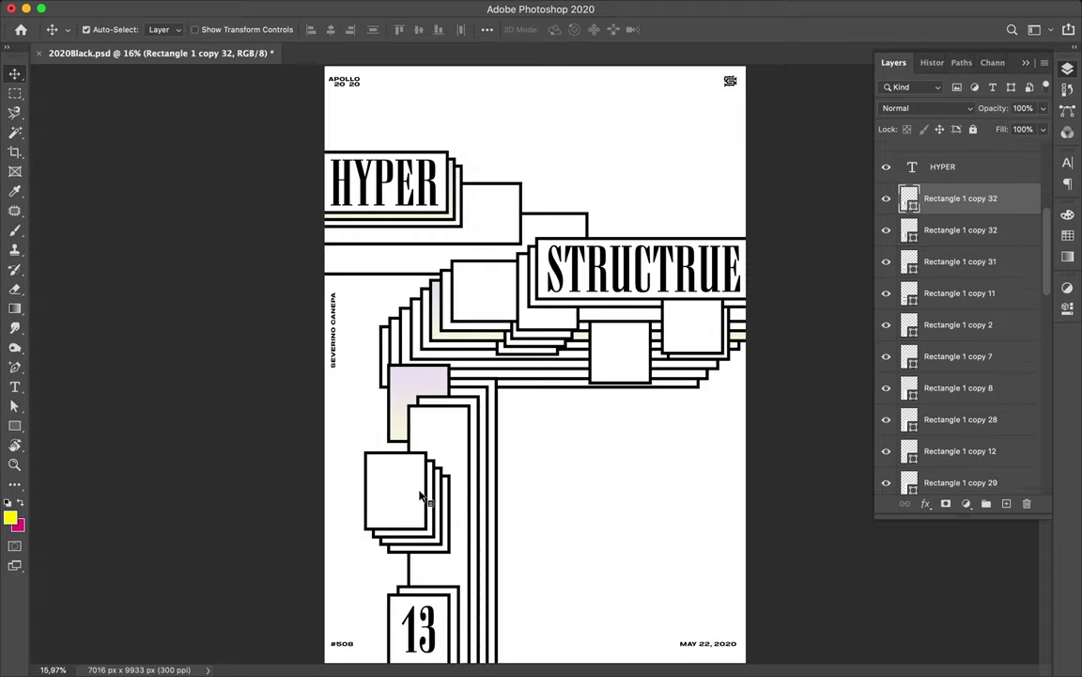
left_click(445, 504, "ctrl+shift")
left_click_drag(444, 505, 538, 530, "alt")
left_click_drag(961, 230, 961, 442)
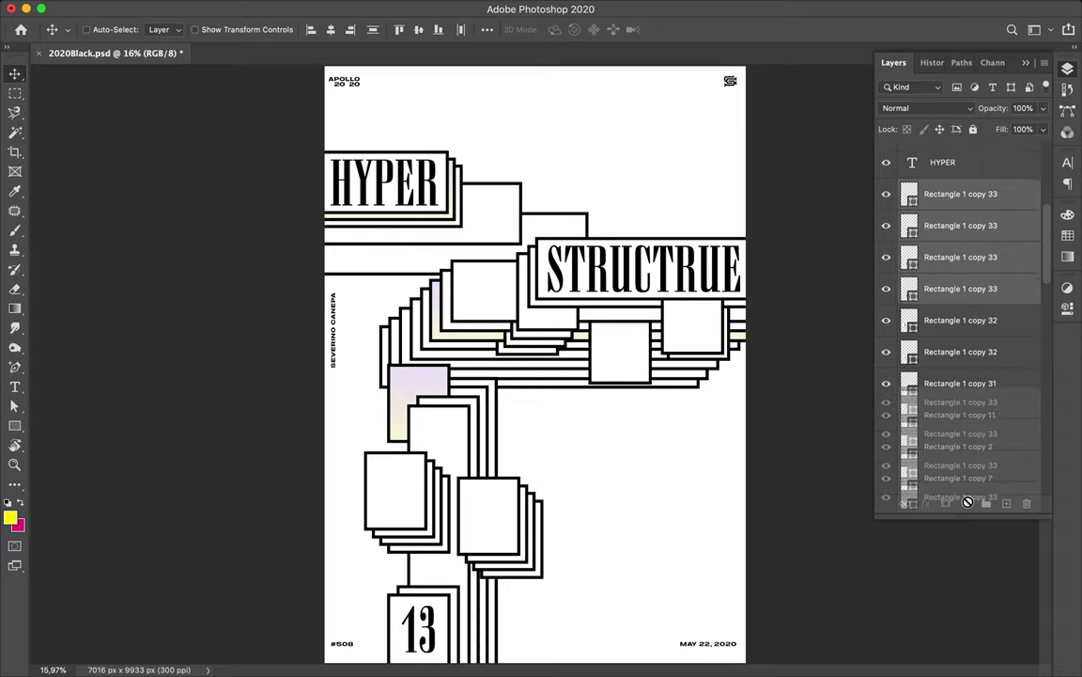
mouse_move(961, 442)
left_mouse_down()
mouse_move(939, 212)
mouse_move(931, 324)
left_mouse_up()
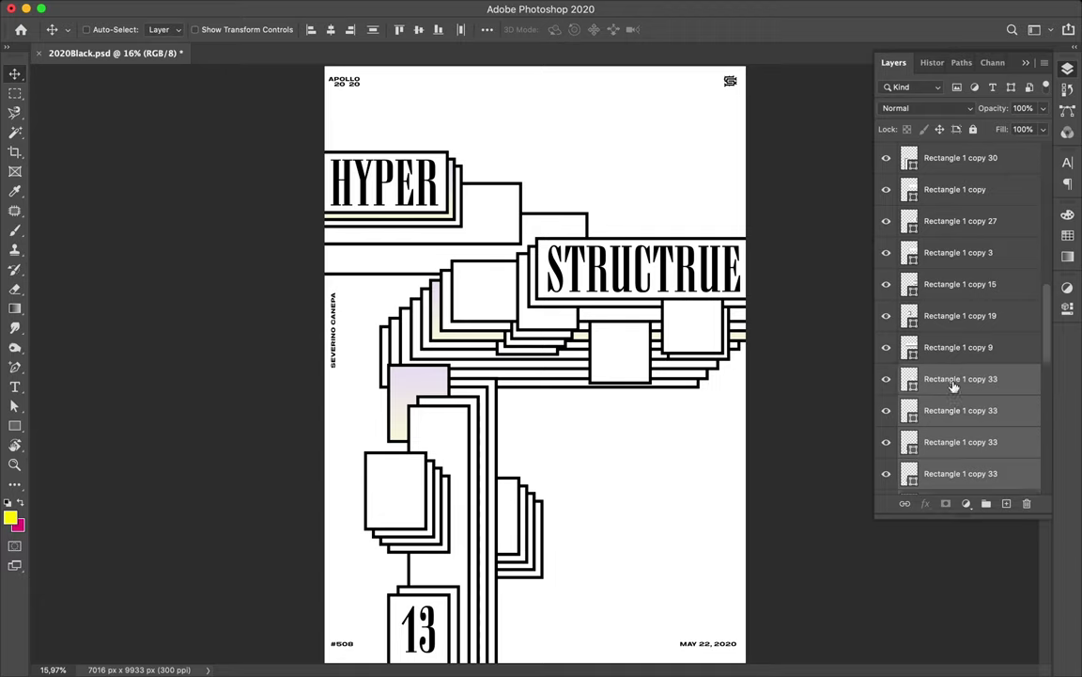
left_click_drag(931, 324, 940, 252)
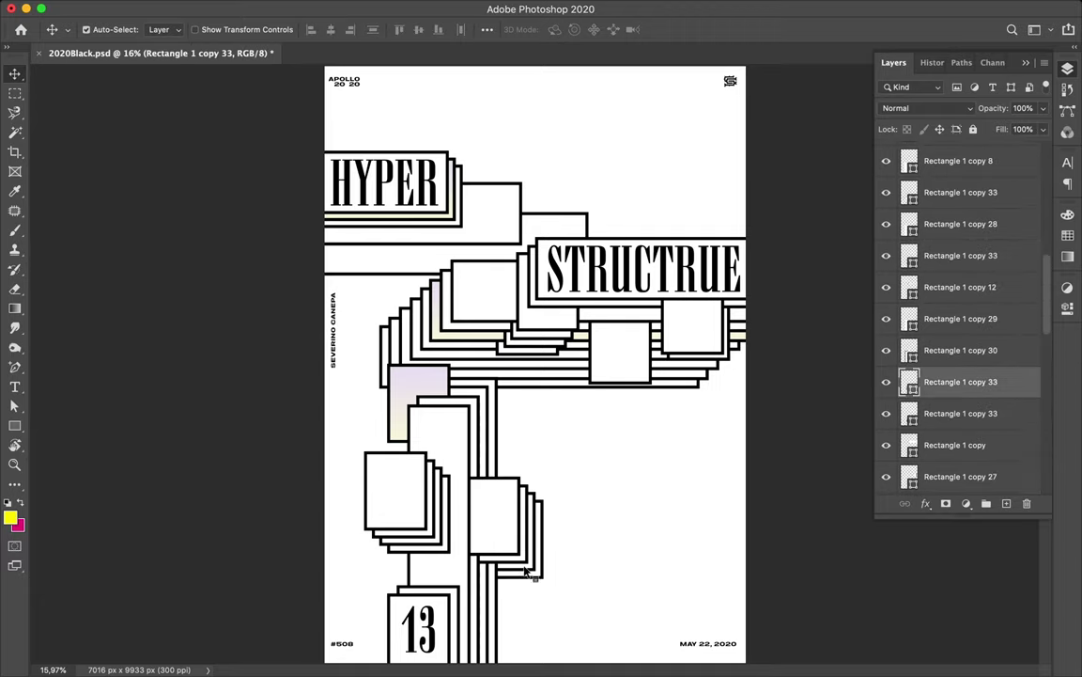
scroll(449, 424, "down", 1)
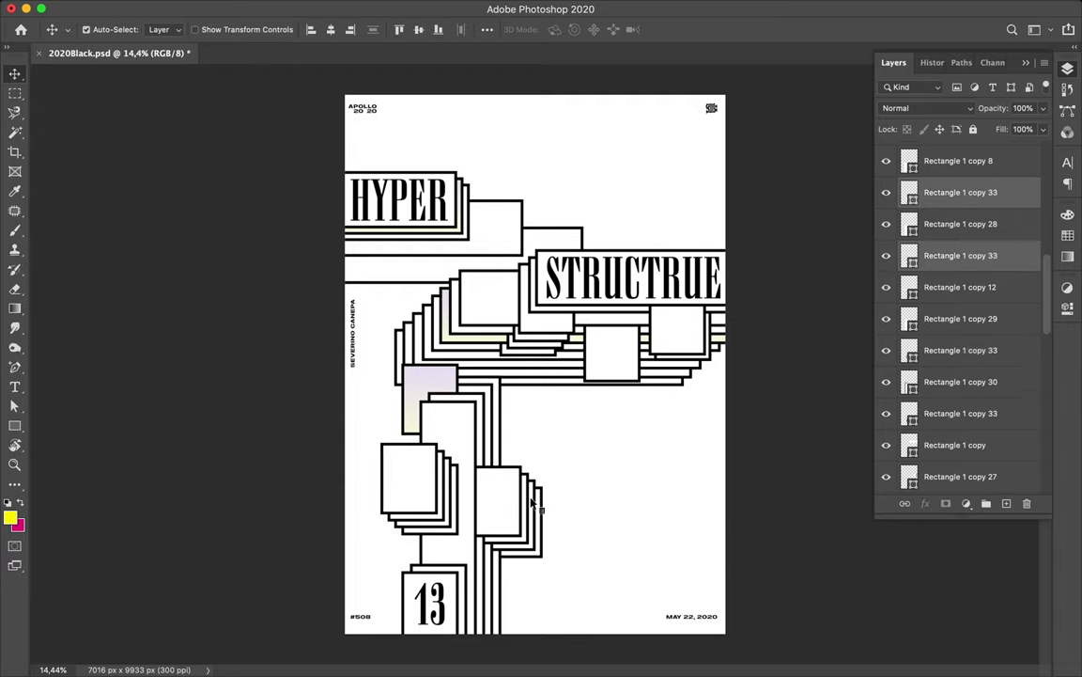
Step: Lower the copied stack, nudge the HYPER rectangle, lift one above STRUCTRUE, and save
left_click_drag(526, 467, 517, 568)
left_click_drag(491, 231, 483, 223)
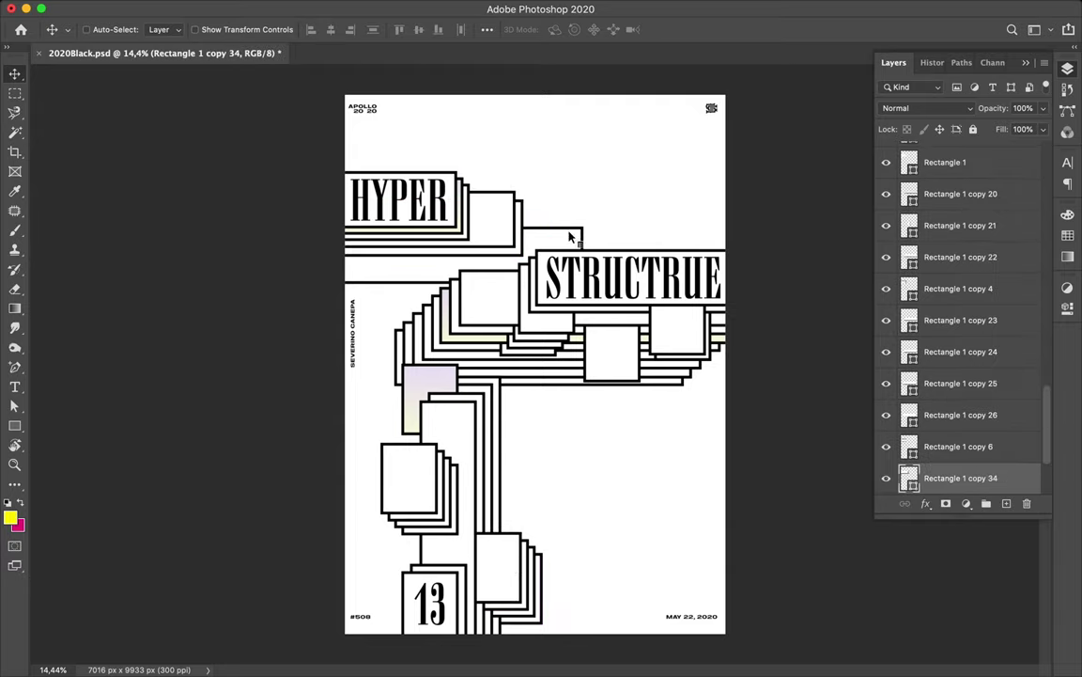
mouse_move(627, 293)
left_mouse_down()
mouse_move(644, 246)
mouse_move(628, 226)
mouse_move(675, 202)
left_mouse_up()
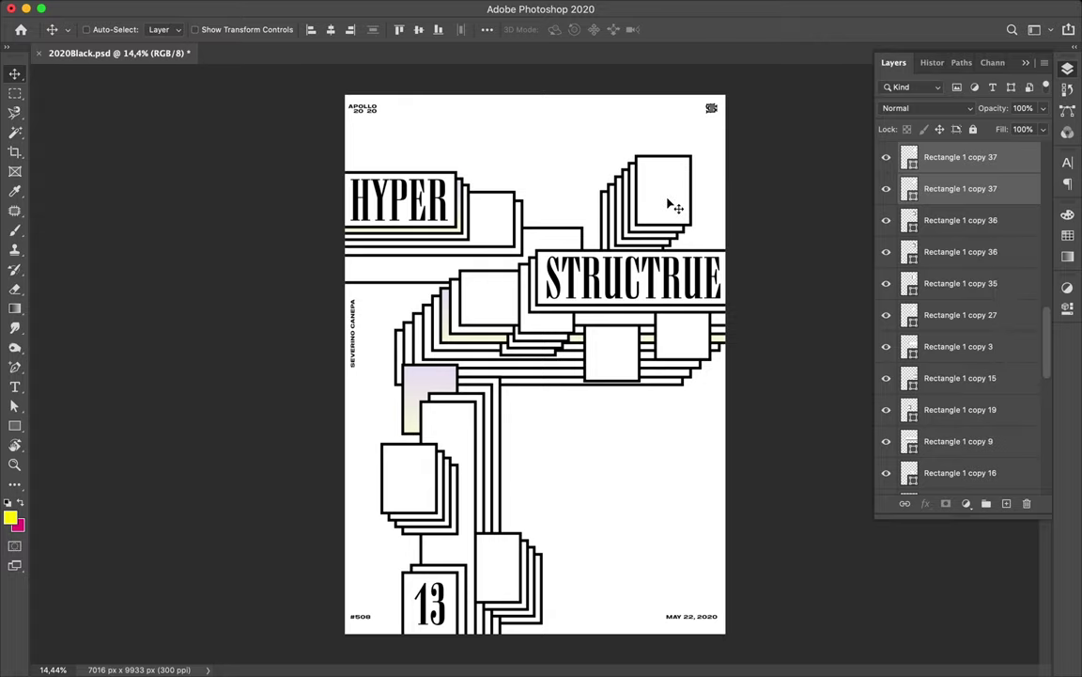
key("ctrl+s")
Step: Duplicate a rectangle beside the upper stack, then undo the stray trial copy
scroll(536, 376, "up", 3)
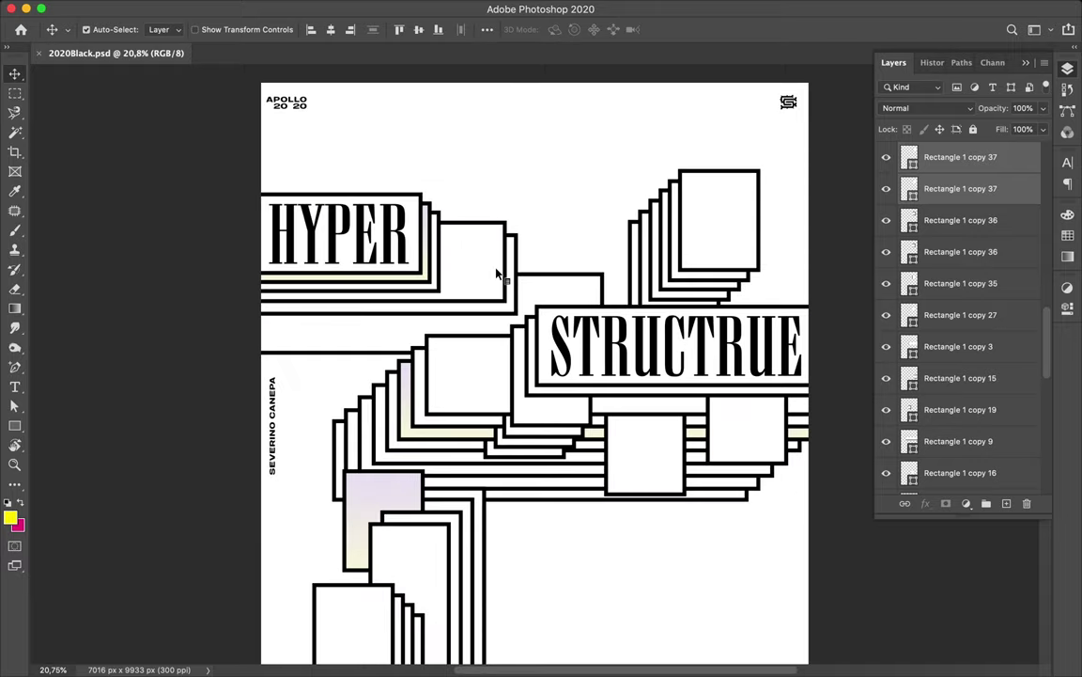
left_click_drag(498, 273, 740, 300)
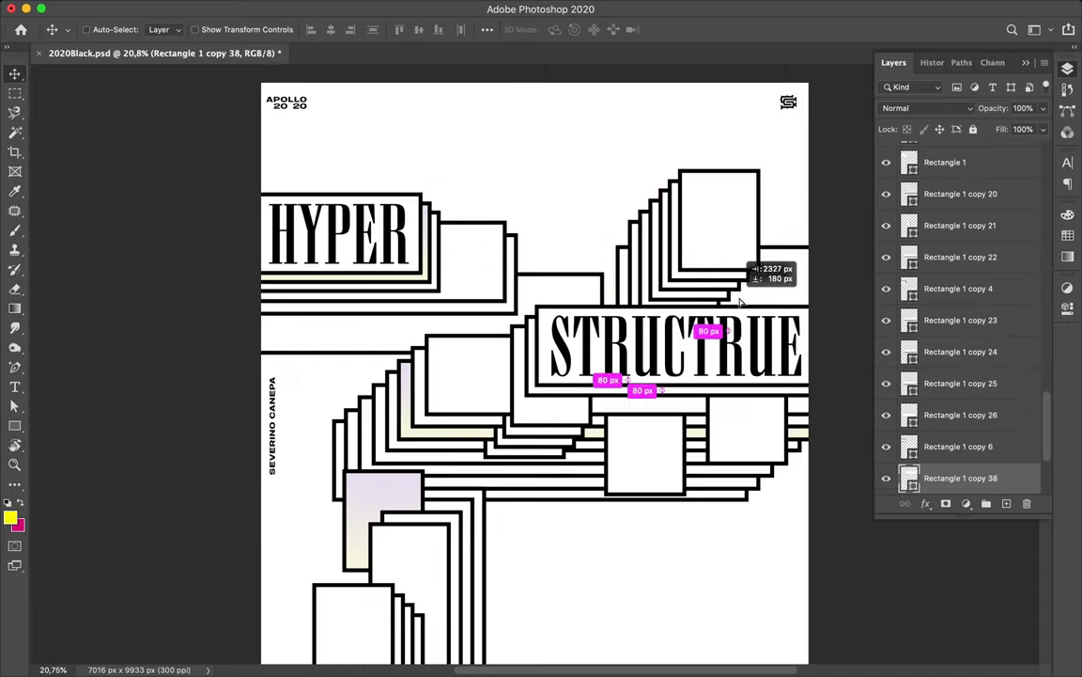
left_click_drag(739, 301, 736, 316)
left_click_drag(785, 283, 808, 267)
key("super+z")
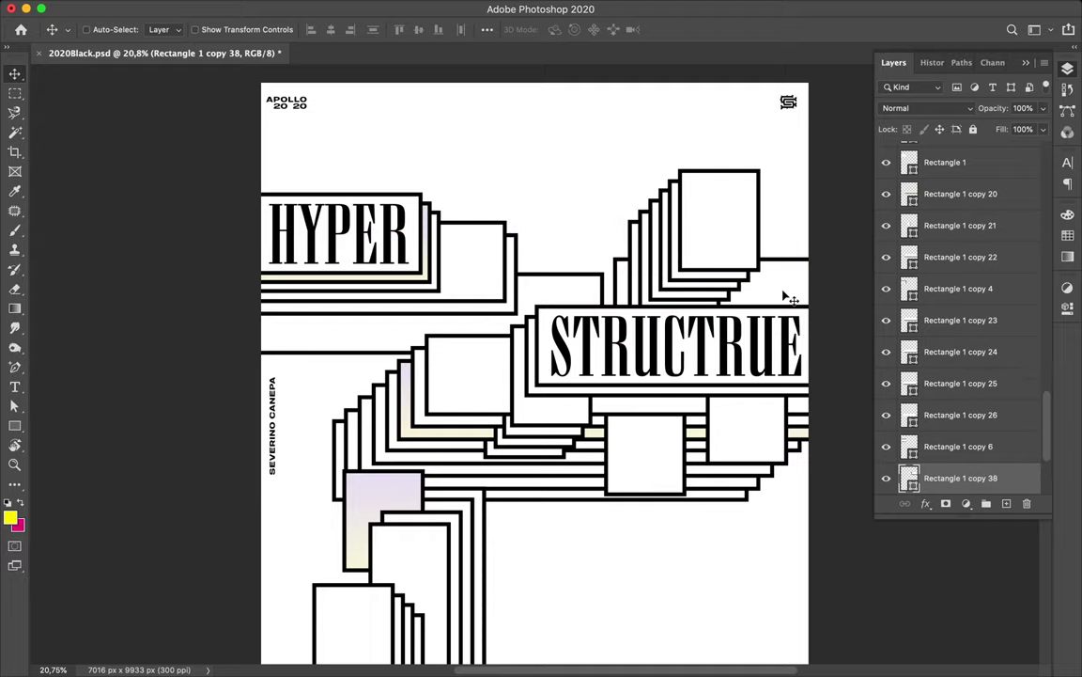
scroll(786, 299, "down", 5)
scroll(773, 358, "down", 2)
scroll(773, 366, "up", 5)
scroll(773, 367, "up", 3)
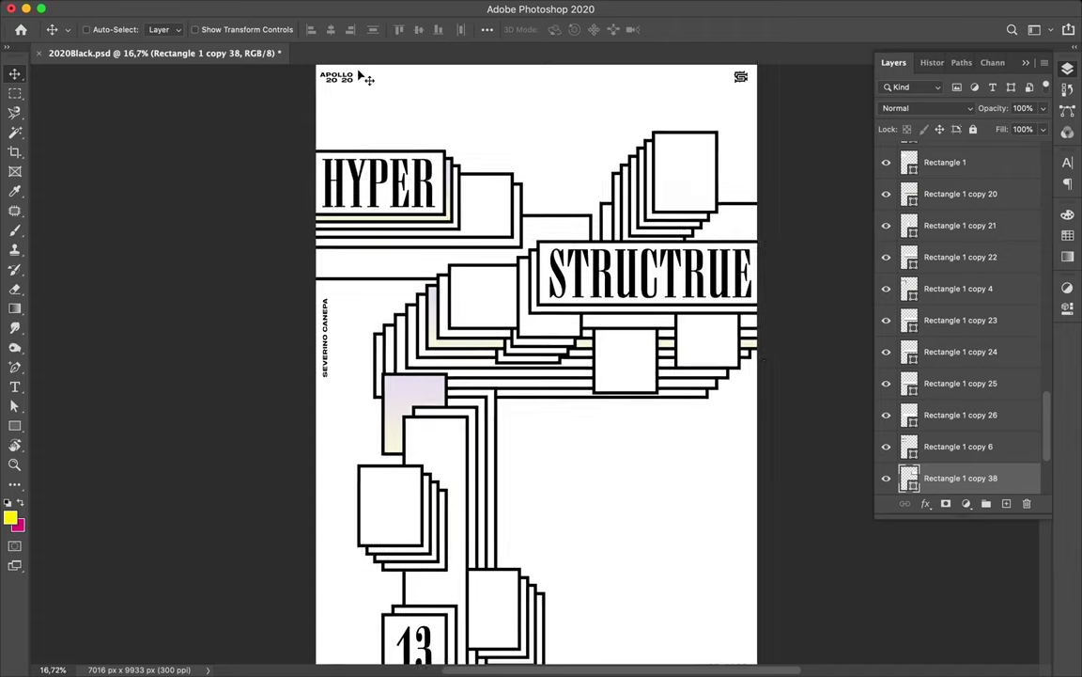
Step: Edit the top-left APOLLO label to read APOLLO 2020
left_click(356, 79, "super")
double_click(350, 75)
type("0")
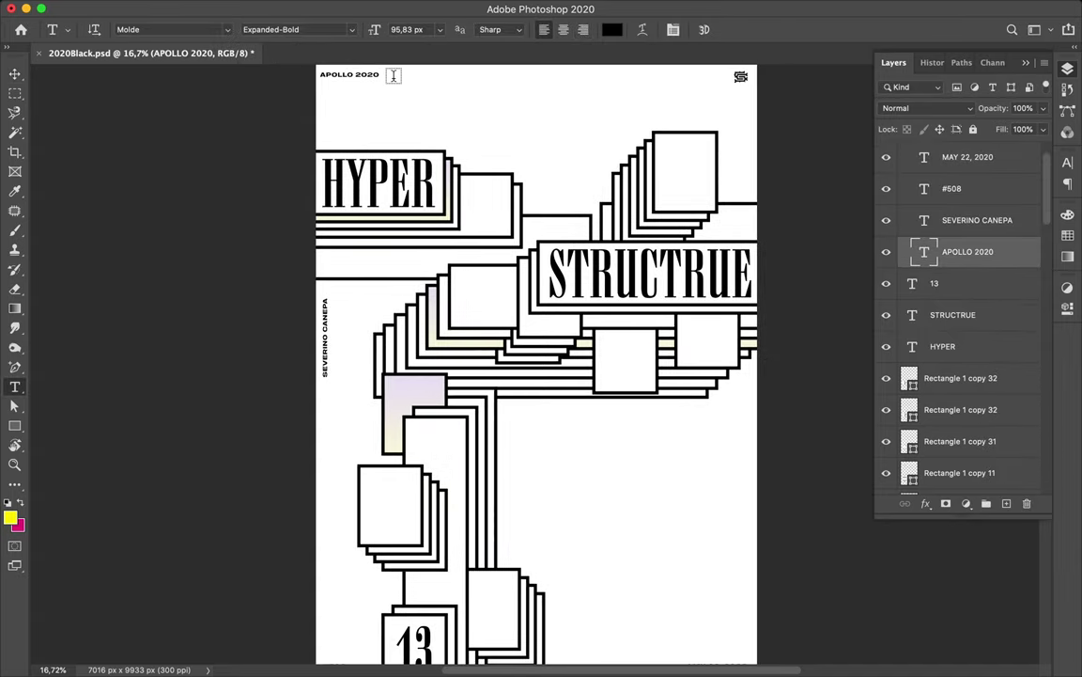
key("Escape")
key("v")
Step: Add an up-right offset copy of the square below STRUCTRUE and save the poster
scroll(512, 326, "up", 4)
scroll(583, 336, "up", 1)
left_click(583, 337)
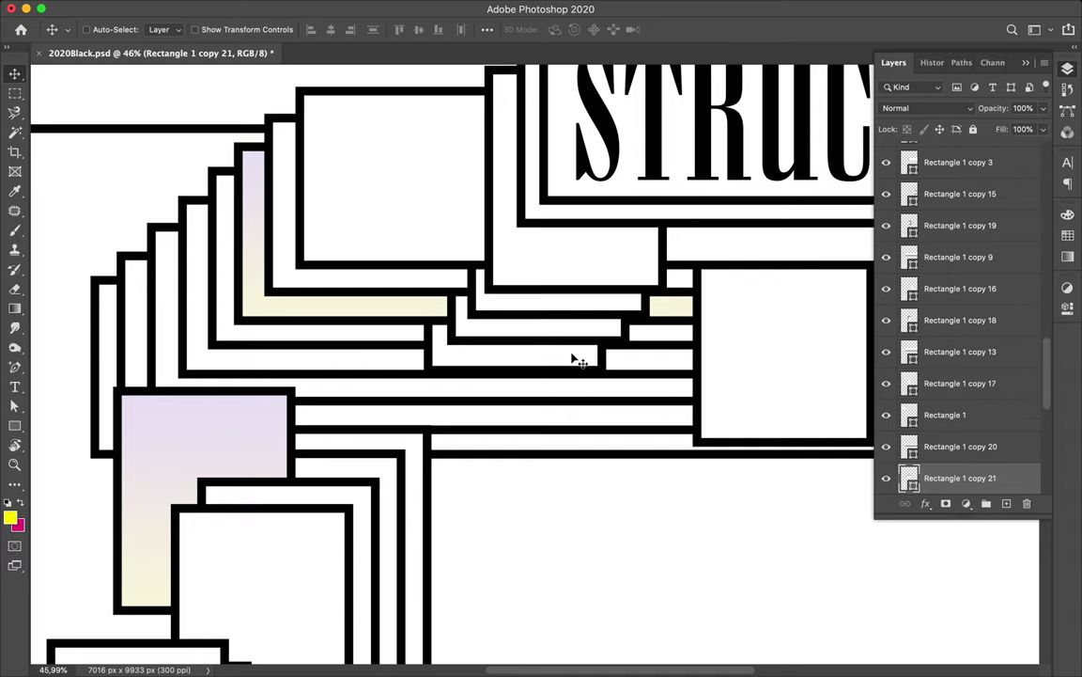
scroll(573, 357, "down", 3)
scroll(587, 543, "down", 1)
left_click(648, 386)
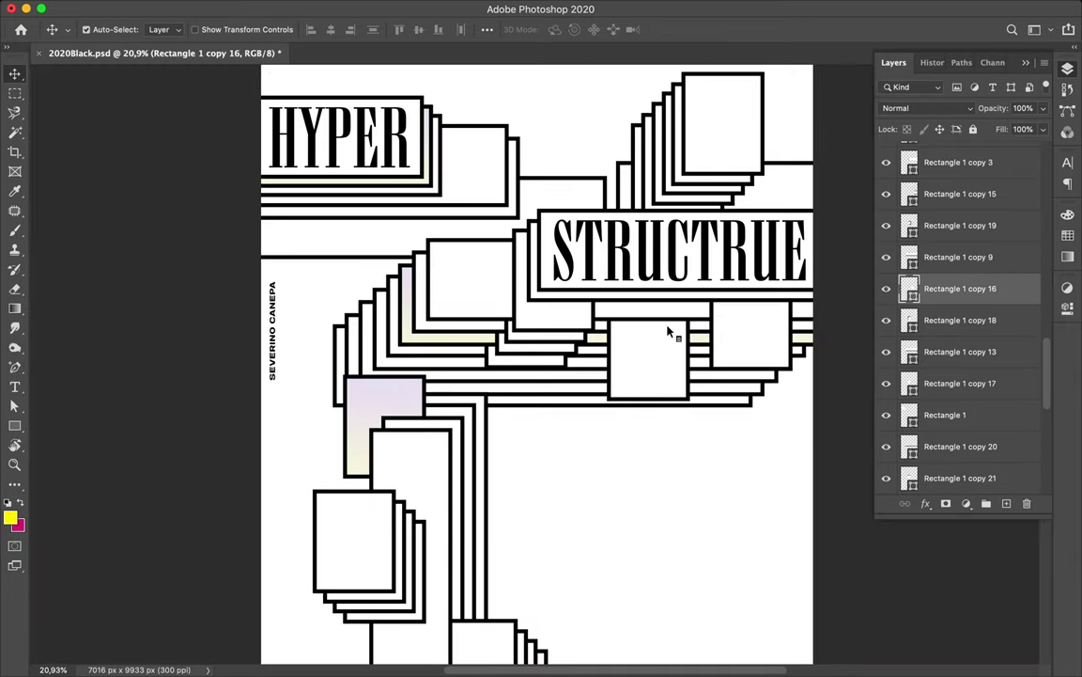
left_click_drag(666, 365, 675, 358)
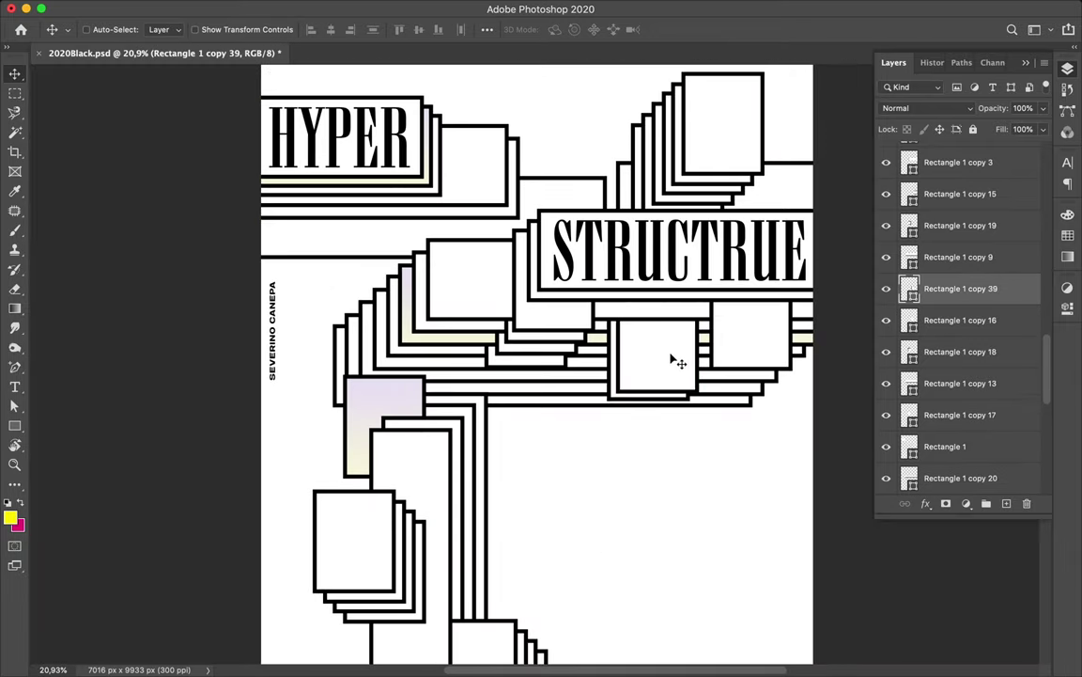
scroll(533, 320, "down", 1)
key("cmd+s")
Step: Present the finished poster full-screen against a black background
left_click(799, 9)
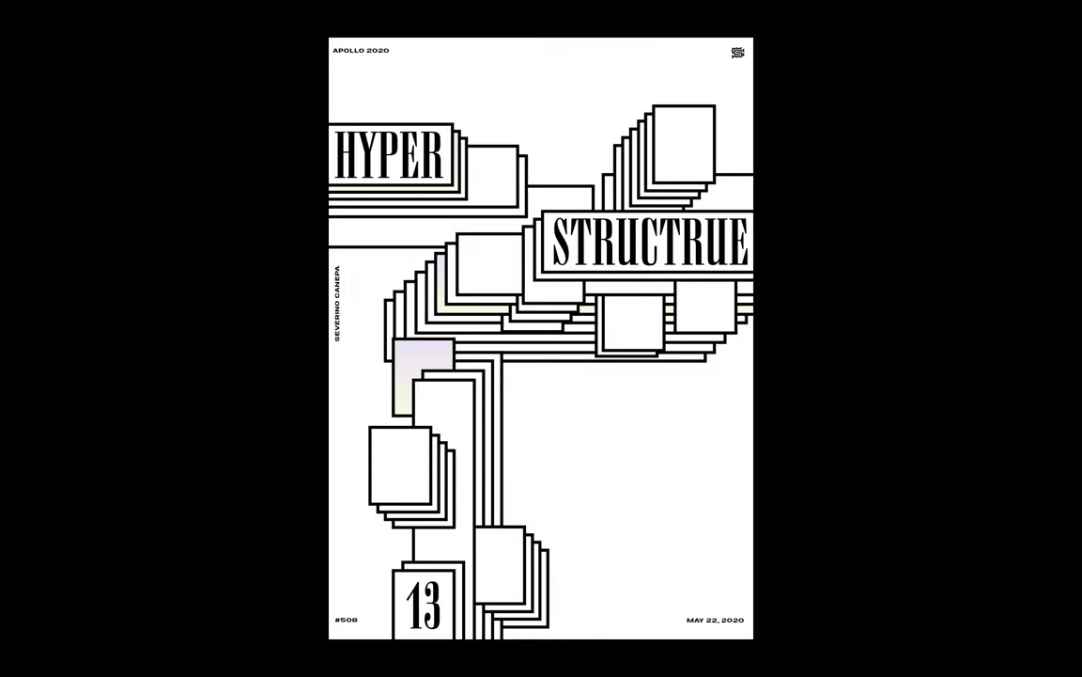